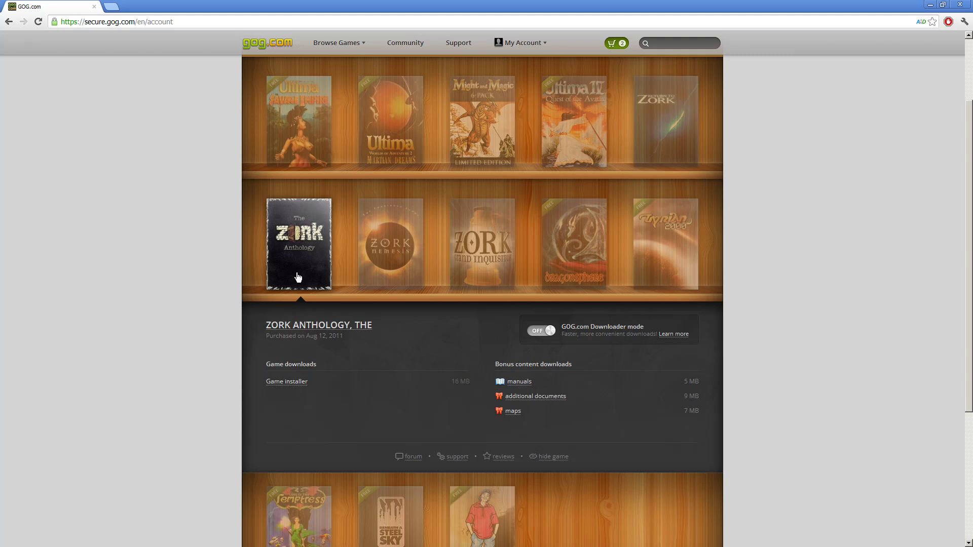
Download the game installer for The Zork Anthology through the redownload link on its game page, and close the browser
{"action": "scroll", "coordinate": [540, 112], "scroll_direction": "up", "scroll_amount": 1}
{"action": "scroll", "coordinate": [388, 107], "scroll_direction": "up", "scroll_amount": 1}
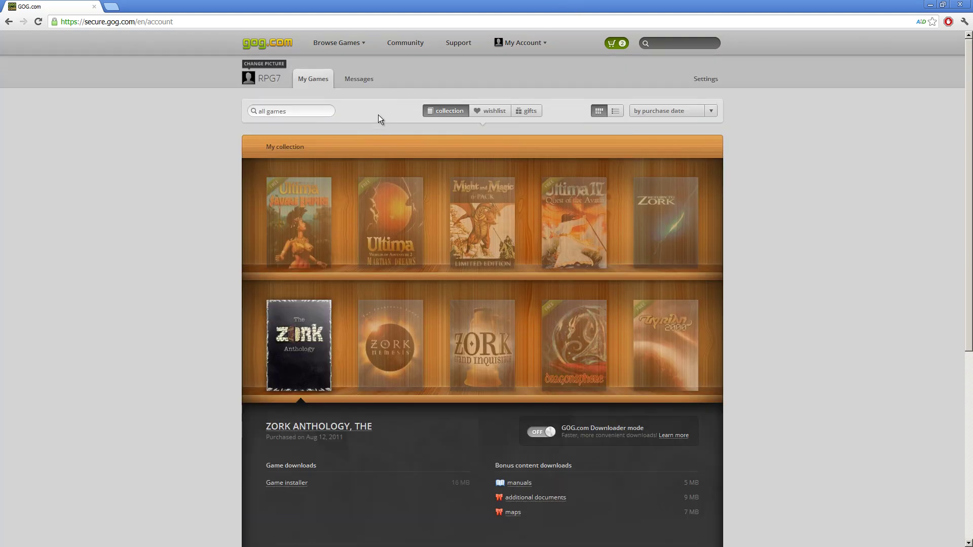
{"action": "scroll", "coordinate": [345, 179], "scroll_direction": "down", "scroll_amount": 2}
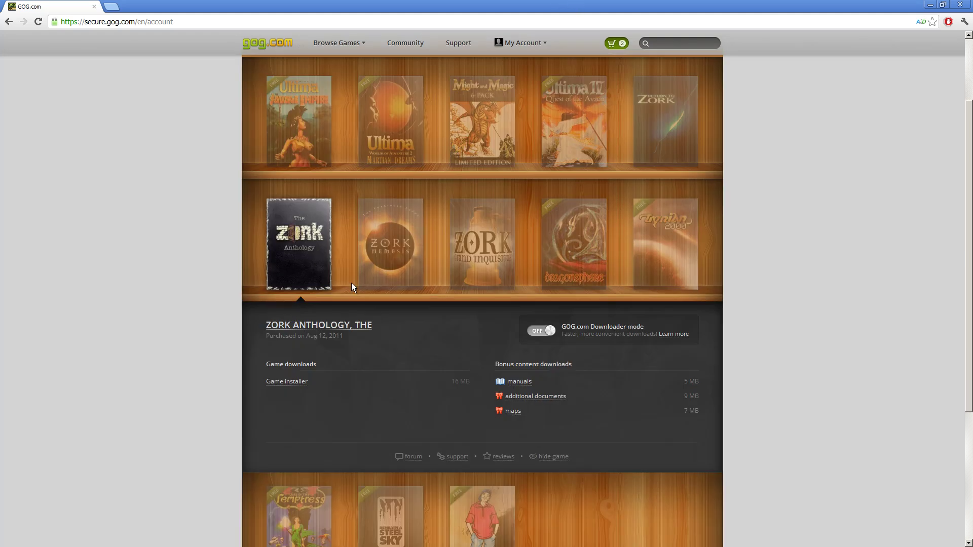
{"action": "left_click", "coordinate": [286, 329]}
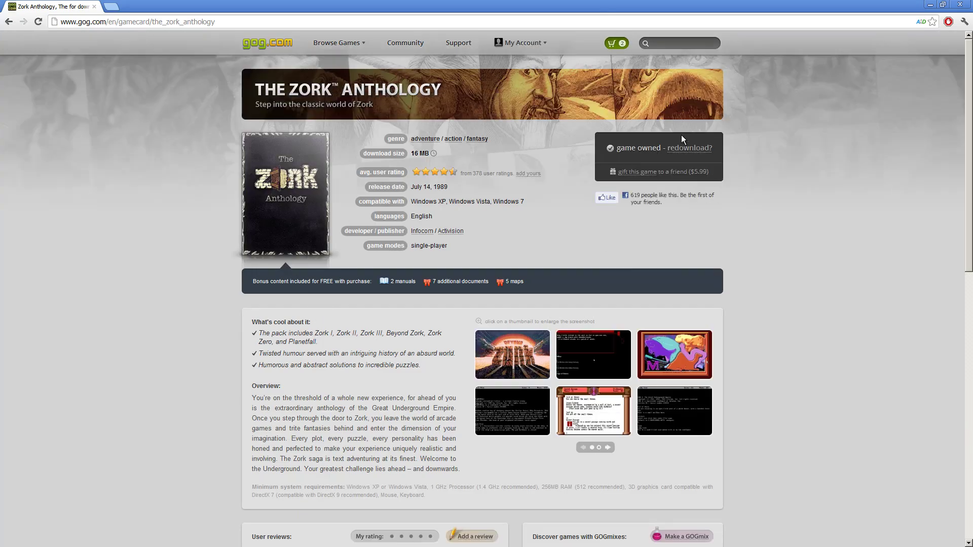
{"action": "left_click", "coordinate": [682, 148]}
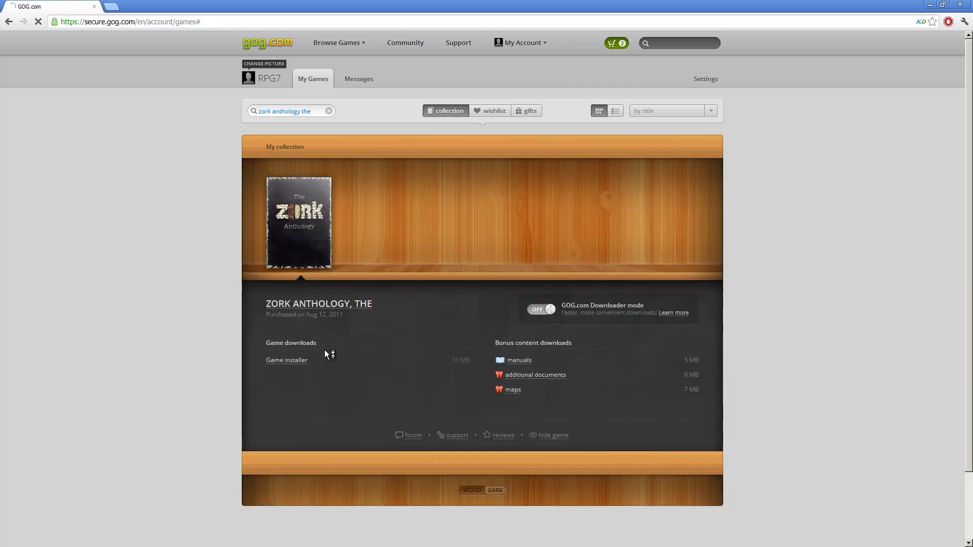
{"action": "left_click", "coordinate": [291, 369]}
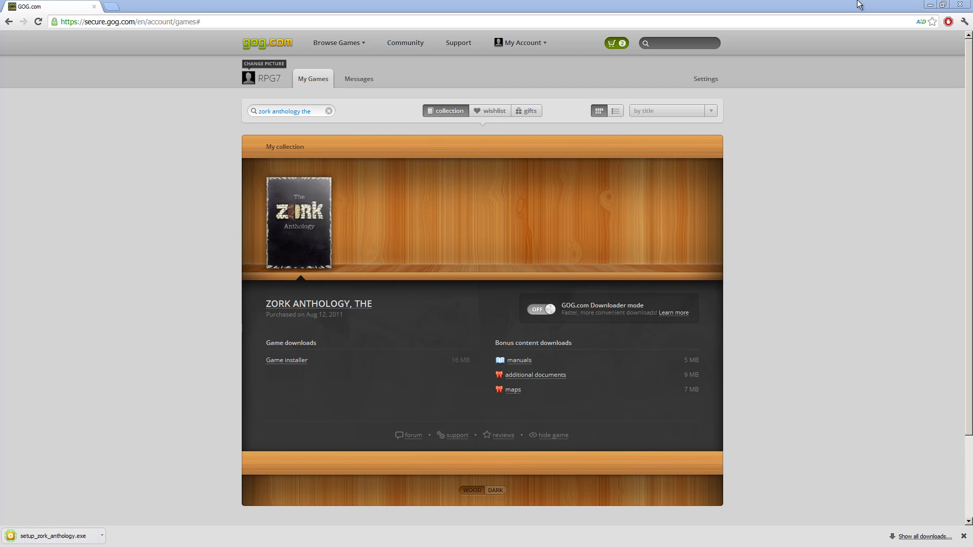
{"action": "left_click", "coordinate": [960, 4]}
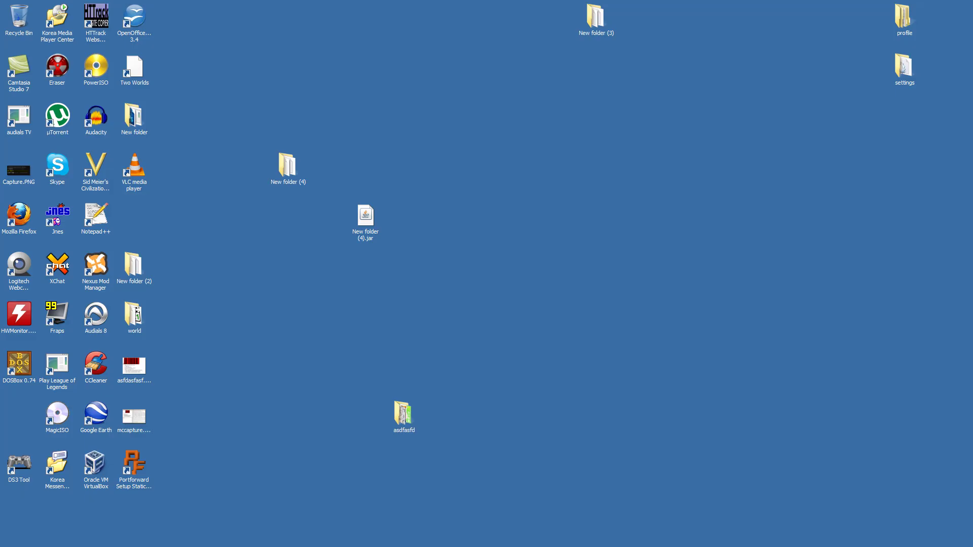
Restore the maximized Downloads folder window and place it over the lower part of the desktop, clear of the DOSBox window
{"action": "left_click_drag", "start_coordinate": [282, 402], "coordinate": [178, 1]}
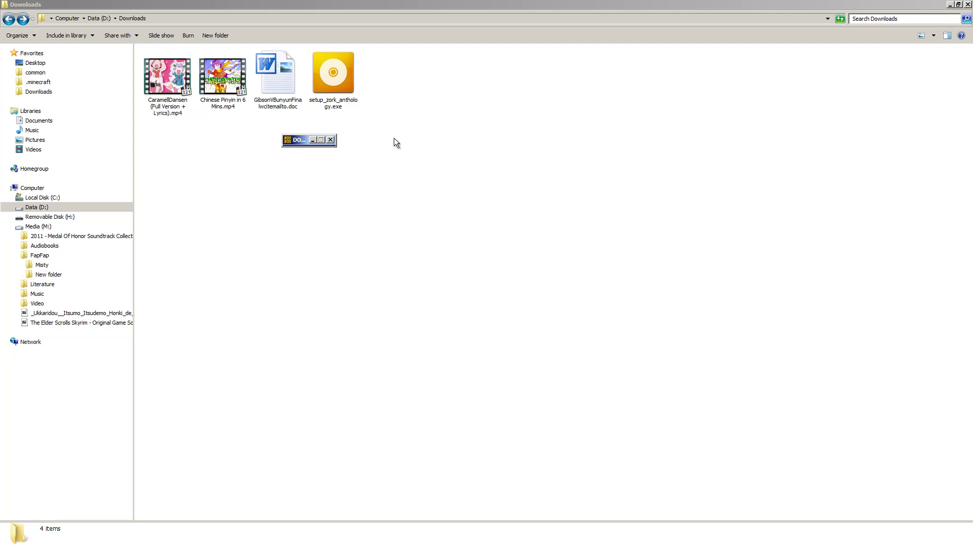
{"action": "left_click", "coordinate": [312, 140]}
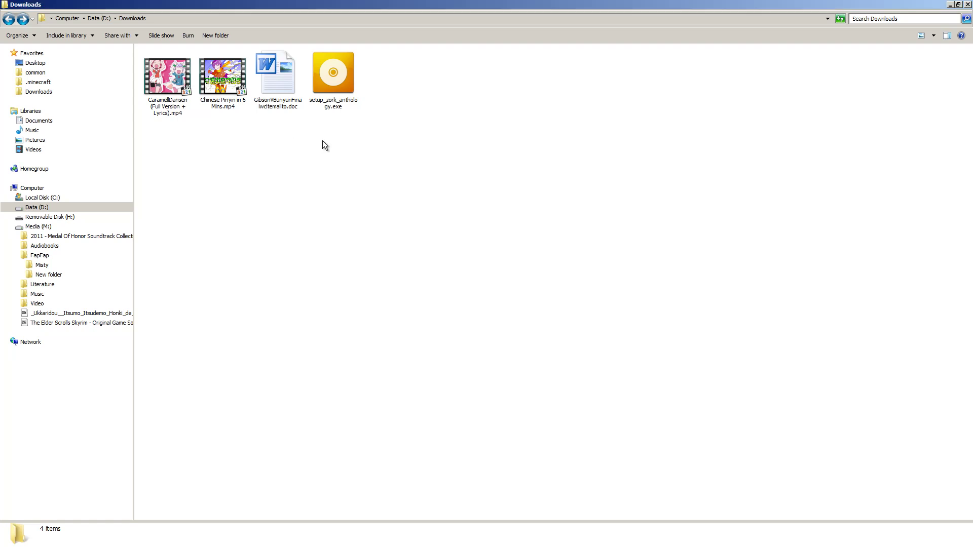
{"action": "left_click_drag", "start_coordinate": [587, 5], "coordinate": [578, 285]}
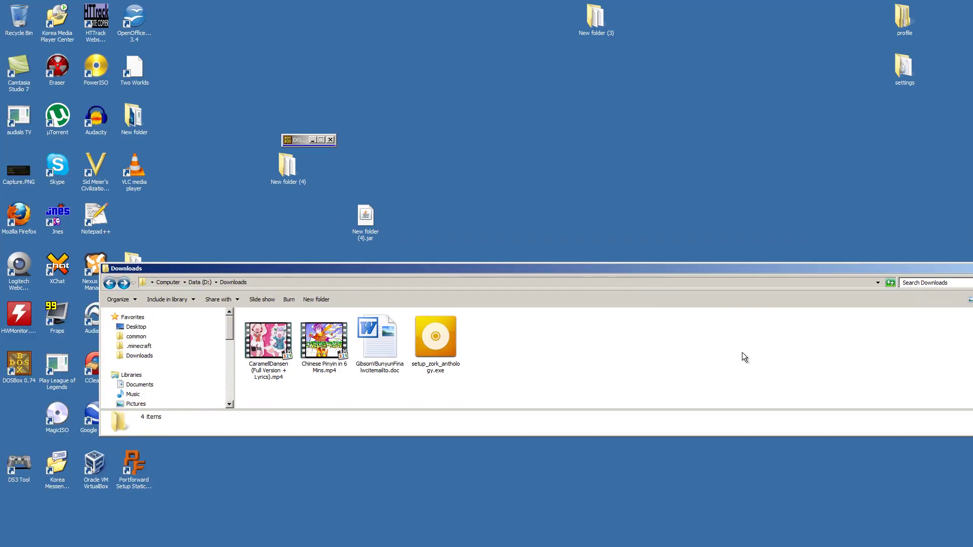
Switch to DOSBox at normal window size and try to mount D:\download as drive C
{"action": "double_click", "coordinate": [306, 142]}
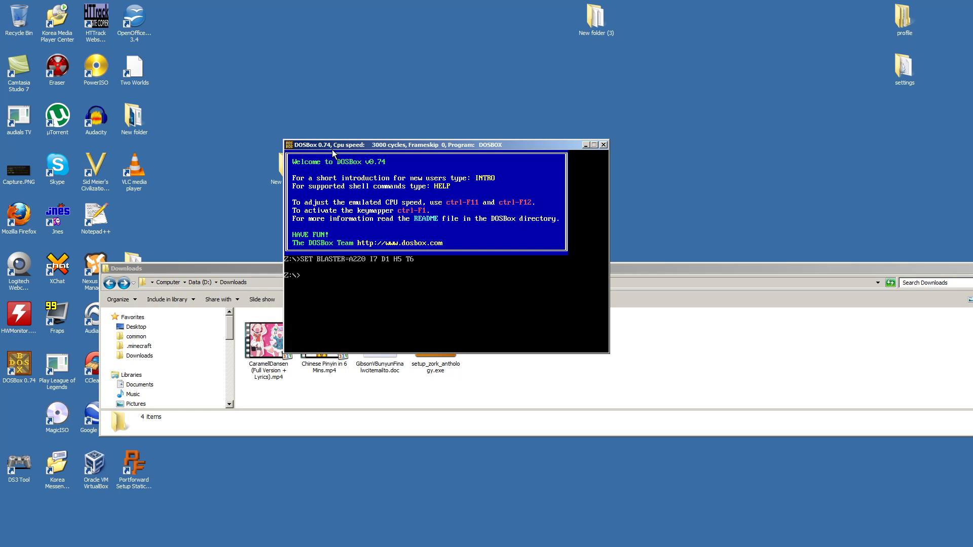
{"action": "type", "text": "mount C D:\\download"}
{"action": "key", "text": "Return"}
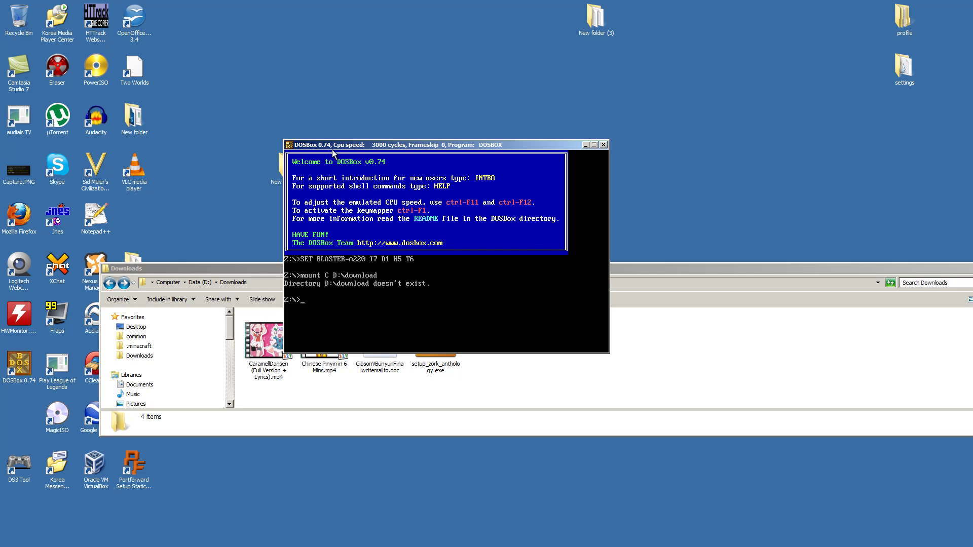
Mount D:\downloads as drive C and switch to the C: prompt
{"action": "type", "text": "mount c D:\\downlaods"}
{"action": "key", "text": "BackSpace"}
{"action": "type", "text": "ads"}
{"action": "key", "text": "Return"}
{"action": "type", "text": "C:"}
{"action": "key", "text": "Return"}
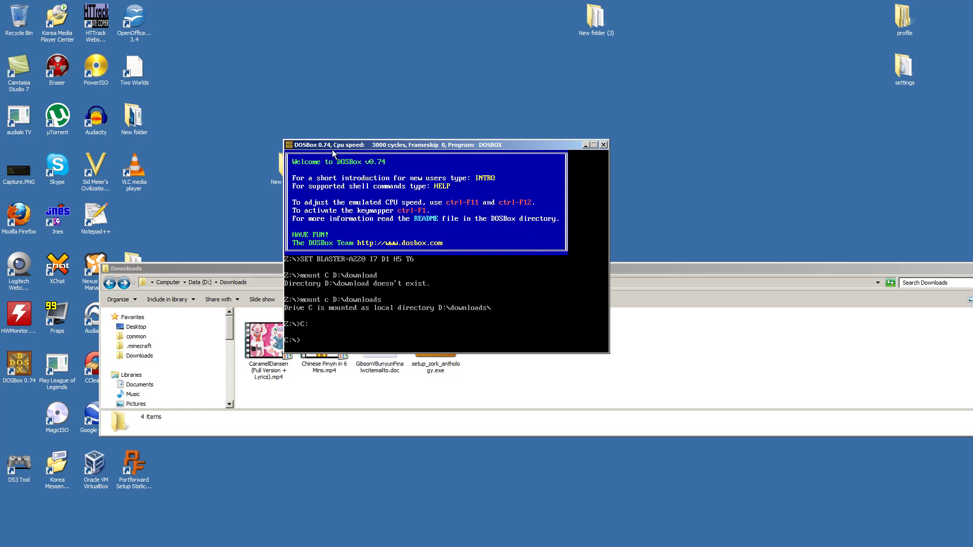
List the contents of drive C, try to run SETUP_~1.EXE in DOSBox, and close DOSBox
{"action": "type", "text": "dir"}
{"action": "key", "text": "Return"}
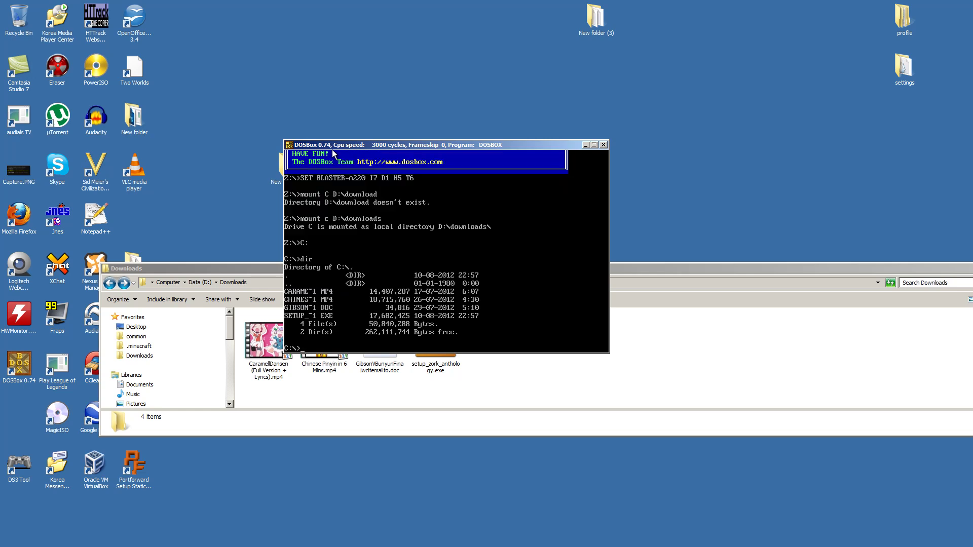
{"action": "key", "text": "Tab"}
{"action": "key", "text": "Tab"}
{"action": "key", "text": "Tab"}
{"action": "key", "text": "Tab"}
{"action": "key", "text": "Tab"}
{"action": "key", "text": "Tab"}
{"action": "key", "text": "Tab"}
{"action": "key", "text": "Tab"}
{"action": "key", "text": "Return"}
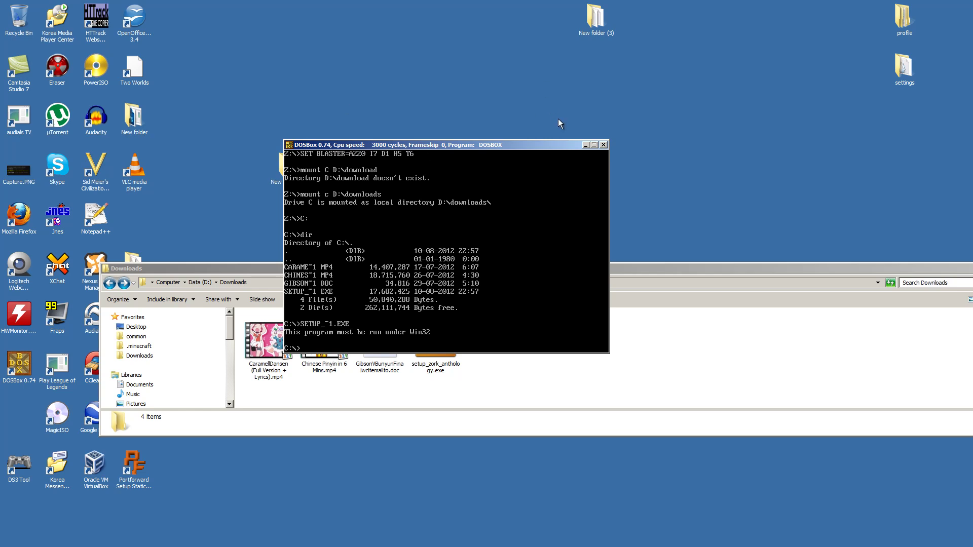
{"action": "left_click", "coordinate": [603, 146]}
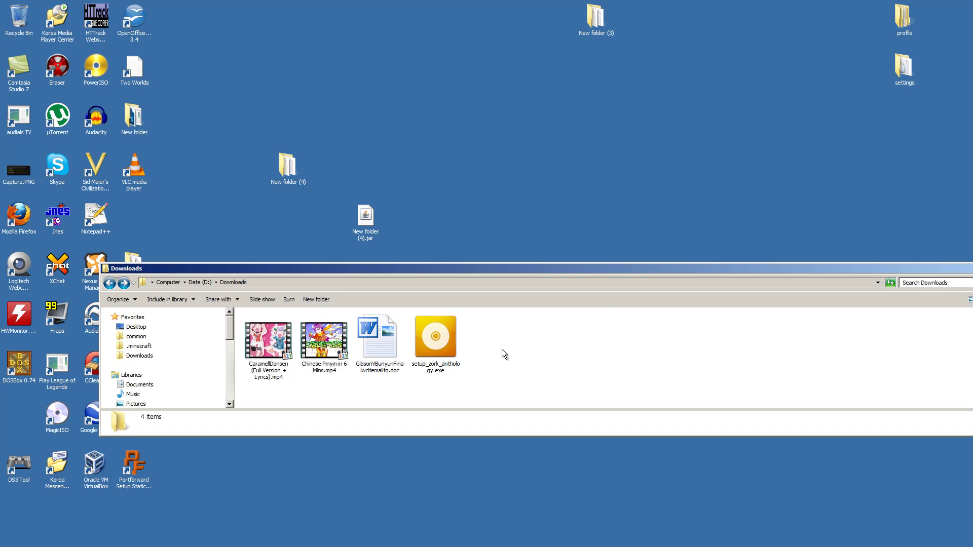
Run setup_zork_anthology.exe from the Downloads folder in Windows and show the installer's options
{"action": "left_click", "coordinate": [453, 357]}
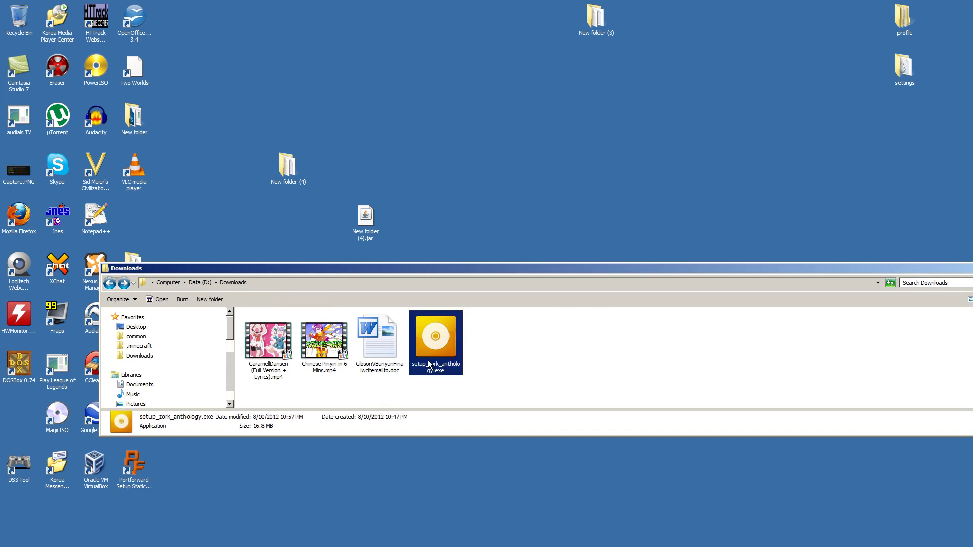
{"action": "double_click", "coordinate": [436, 354]}
{"action": "left_click", "coordinate": [512, 282]}
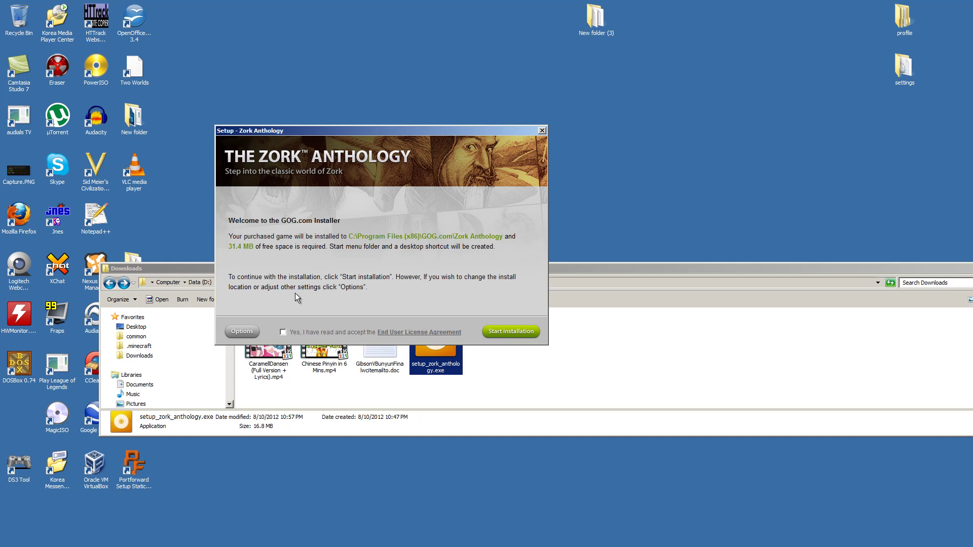
{"action": "left_click", "coordinate": [242, 332]}
{"action": "left_click", "coordinate": [232, 330]}
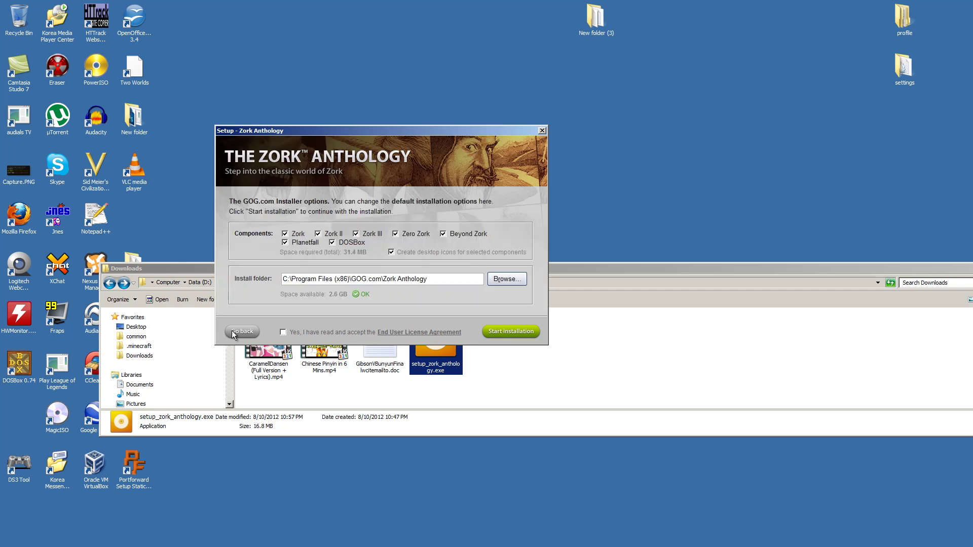
Try deselecting and reselecting individual game components such as Planetfall, Zork II, Zork III and Zero Zork
{"action": "left_click", "coordinate": [293, 245]}
{"action": "left_click", "coordinate": [319, 235]}
{"action": "left_click", "coordinate": [356, 234]}
{"action": "left_click", "coordinate": [395, 234]}
{"action": "left_click", "coordinate": [318, 234]}
{"action": "key", "text": "Tab"}
{"action": "key", "text": "space"}
{"action": "left_click", "coordinate": [396, 235]}
Set the install folder to D:\Games\DOS
{"action": "left_click", "coordinate": [507, 279]}
{"action": "left_click", "coordinate": [305, 179]}
{"action": "key", "text": "BackSpace"}
{"action": "type", "text": "D"}
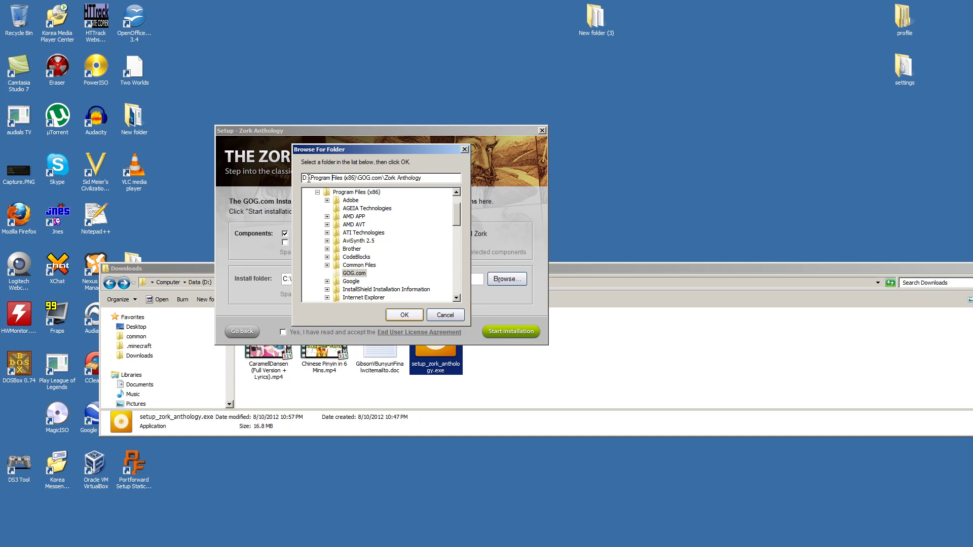
{"action": "key", "text": "Delete"}
{"action": "key", "text": "Delete"}
{"action": "key", "text": "Delete"}
{"action": "key", "text": "Delete"}
{"action": "key", "text": "Delete"}
{"action": "key", "text": "Delete"}
{"action": "key", "text": "Delete"}
{"action": "key", "text": "Delete"}
{"action": "key", "text": "Delete"}
{"action": "key", "text": "Delete"}
{"action": "key", "text": "Delete"}
{"action": "key", "text": "Delete"}
{"action": "key", "text": "Delete"}
{"action": "key", "text": "Delete"}
{"action": "key", "text": "Delete"}
{"action": "key", "text": "Delete"}
{"action": "key", "text": "Delete"}
{"action": "key", "text": "Delete"}
{"action": "key", "text": "Delete"}
{"action": "key", "text": "Delete"}
{"action": "key", "text": "BackSpace"}
{"action": "key", "text": "BackSpace"}
{"action": "key", "text": "BackSpace"}
{"action": "key", "text": "BackSpace"}
{"action": "key", "text": "BackSpace"}
{"action": "key", "text": "BackSpace"}
{"action": "key", "text": "BackSpace"}
{"action": "key", "text": "BackSpace"}
{"action": "key", "text": "BackSpace"}
{"action": "key", "text": "BackSpace"}
{"action": "key", "text": "BackSpace"}
{"action": "type", "text": "Games\\DOS"}
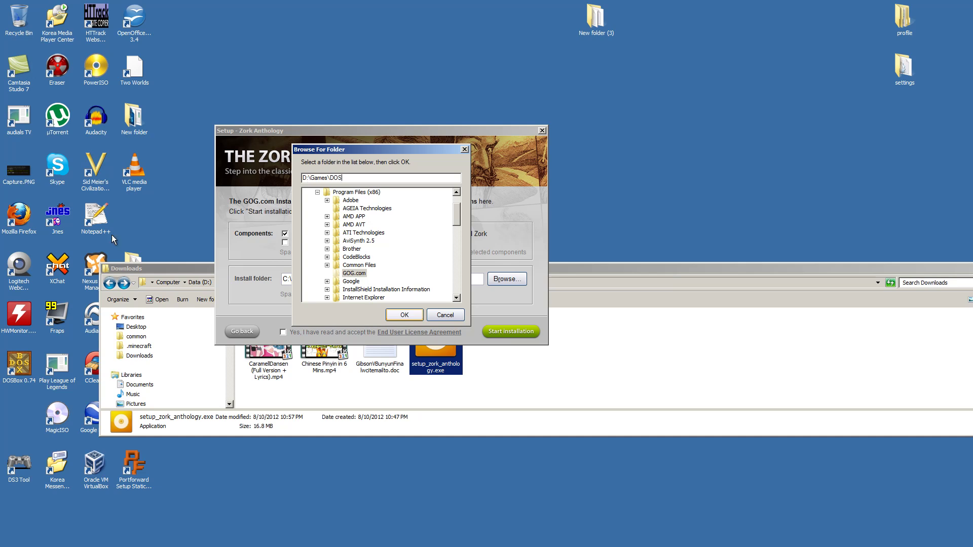
{"action": "left_click", "coordinate": [416, 314]}
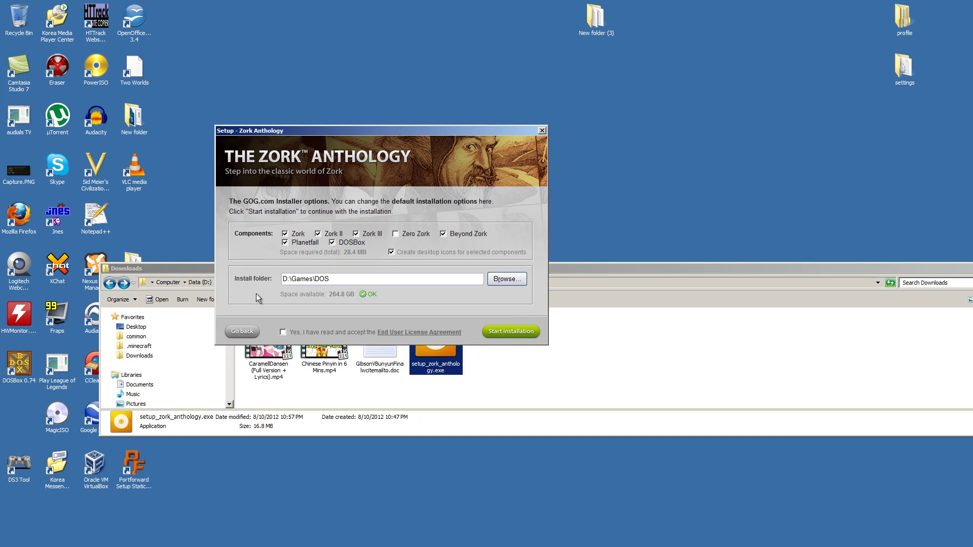
Accept the license agreement, install into the existing folder, exit the finished installer and close the Downloads window
{"action": "left_click", "coordinate": [283, 332]}
{"action": "left_click", "coordinate": [525, 331]}
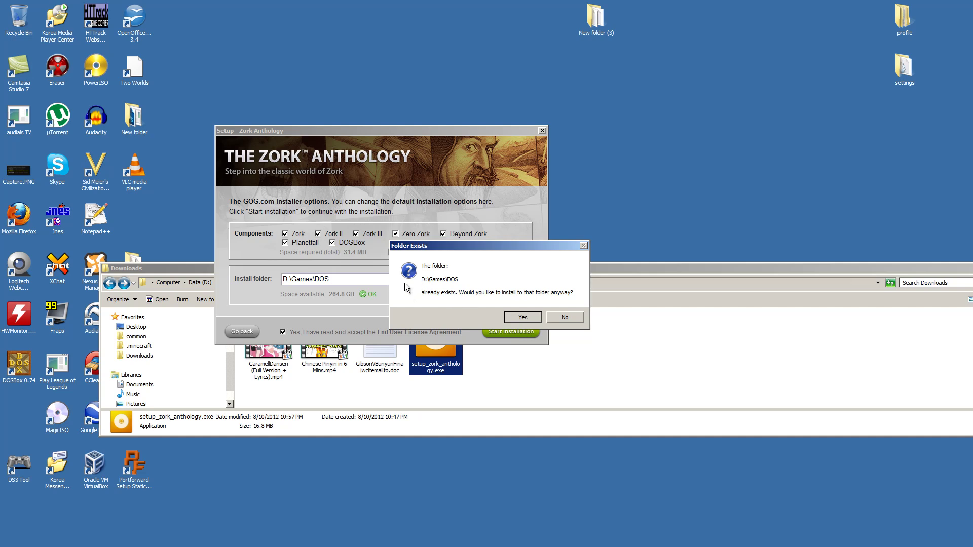
{"action": "left_click", "coordinate": [523, 319]}
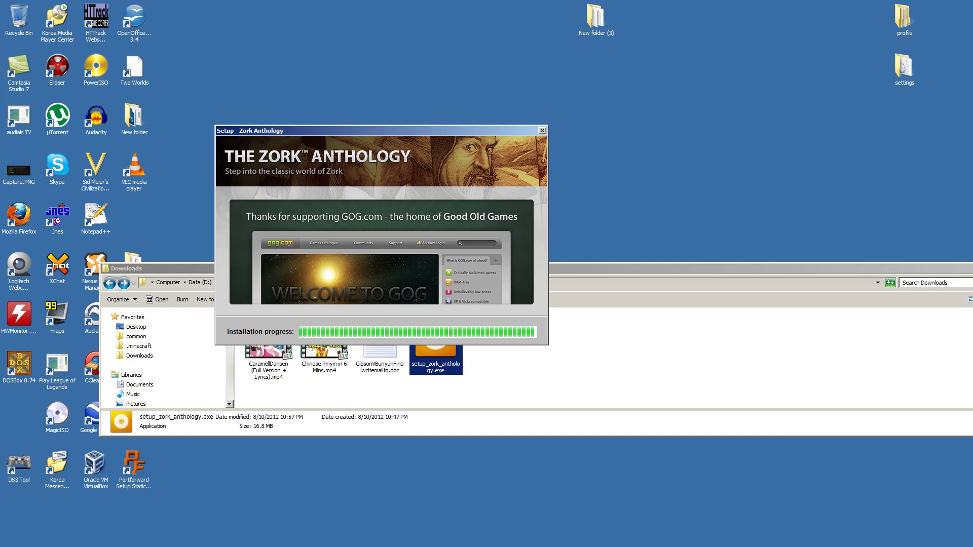
{"action": "key", "text": "Return"}
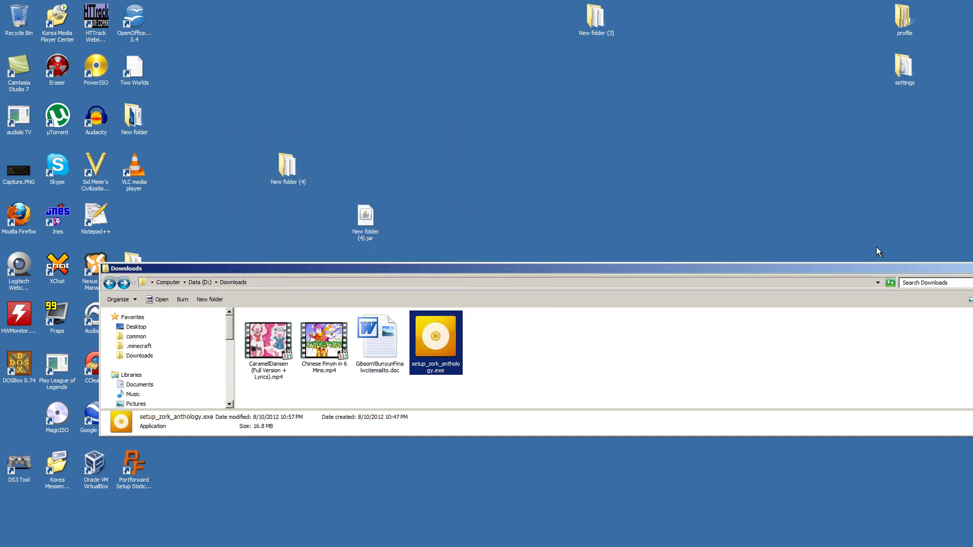
{"action": "key", "text": "alt+F4"}
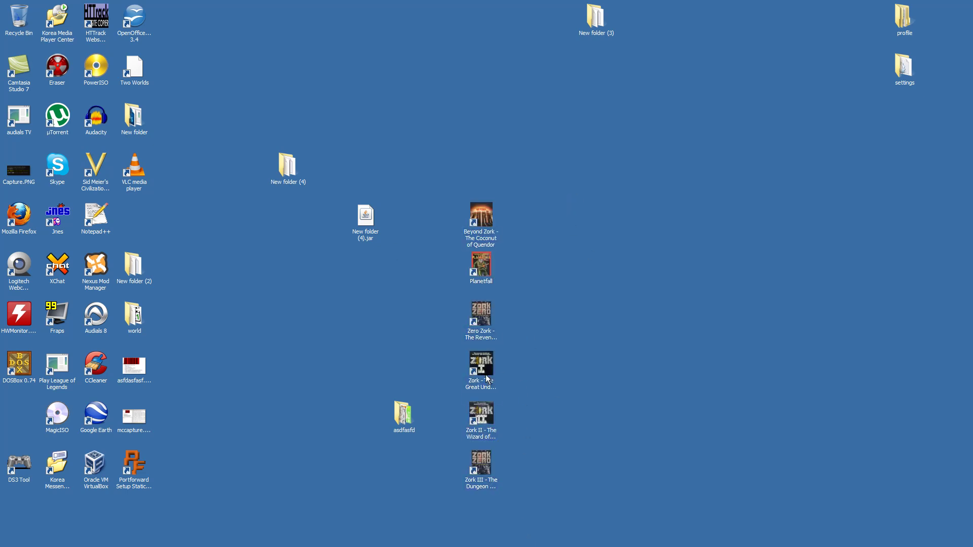
Launch Zork - The Great Underground Empire from its desktop shortcut
{"action": "left_click", "coordinate": [486, 375]}
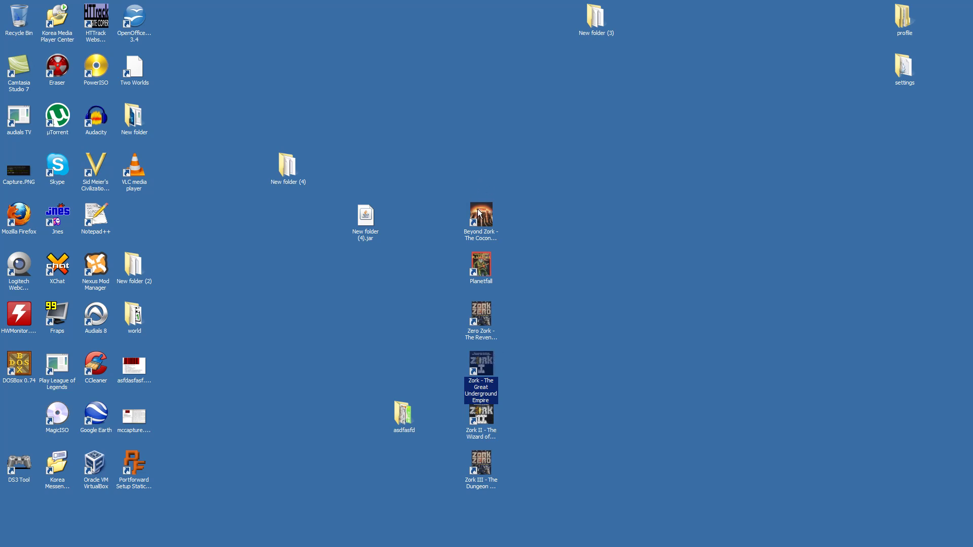
{"action": "double_click", "coordinate": [484, 370]}
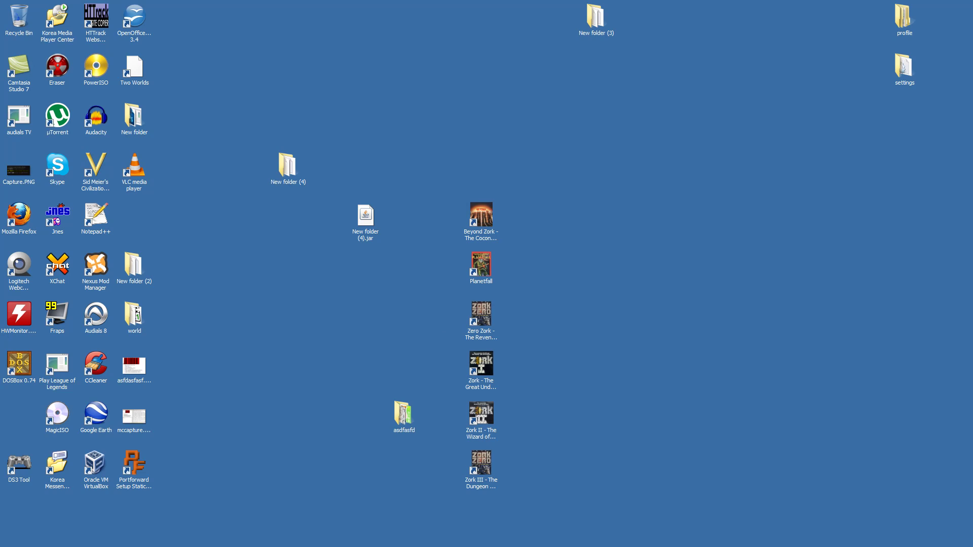
Open the file location of the Zero Zork desktop shortcut and move its folder window fully into view
{"action": "right_click", "coordinate": [491, 275]}
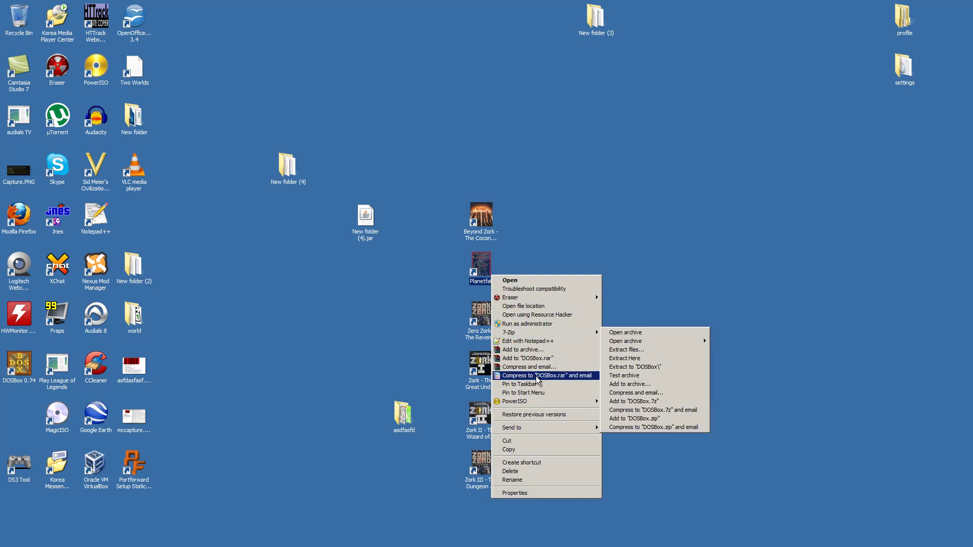
{"action": "left_click", "coordinate": [424, 281]}
{"action": "left_click", "coordinate": [482, 223]}
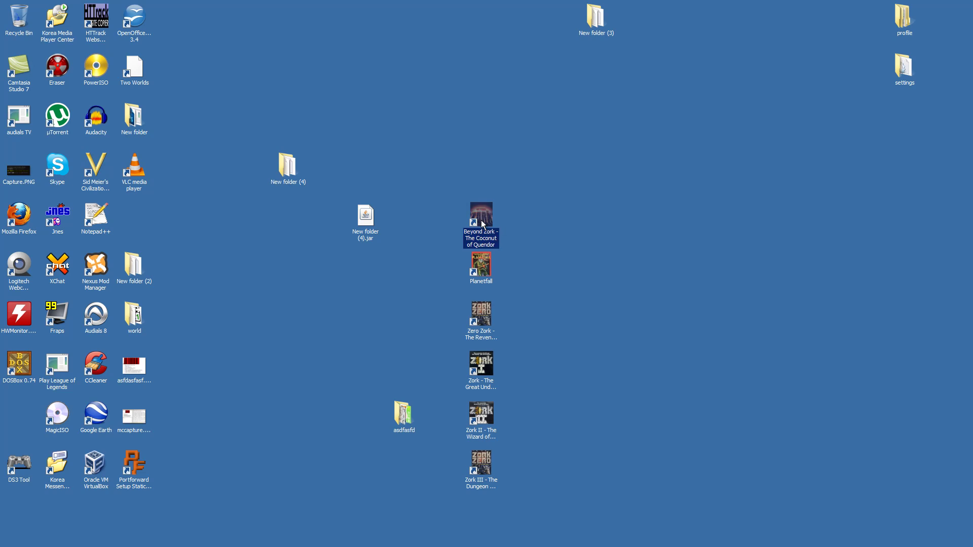
{"action": "right_click", "coordinate": [485, 316]}
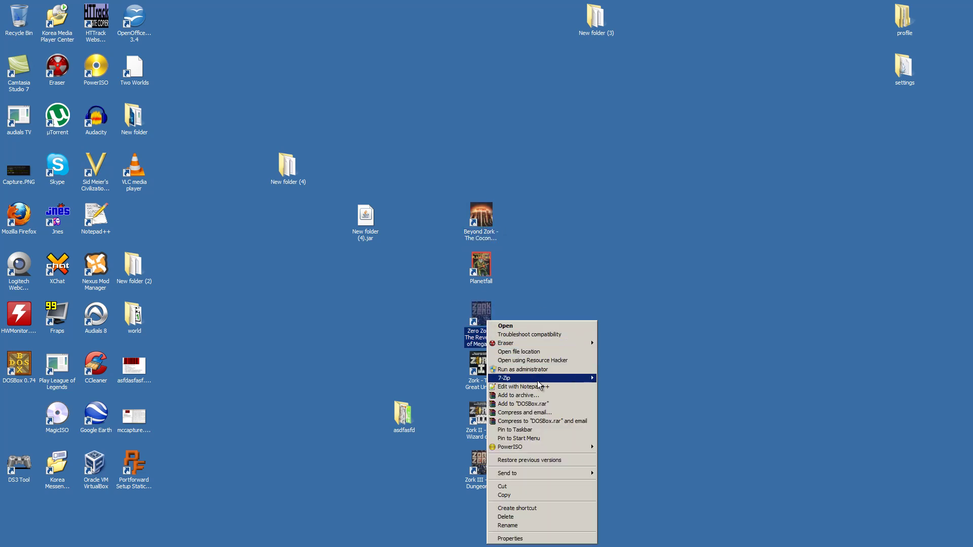
{"action": "mouse_move", "coordinate": [538, 382]}
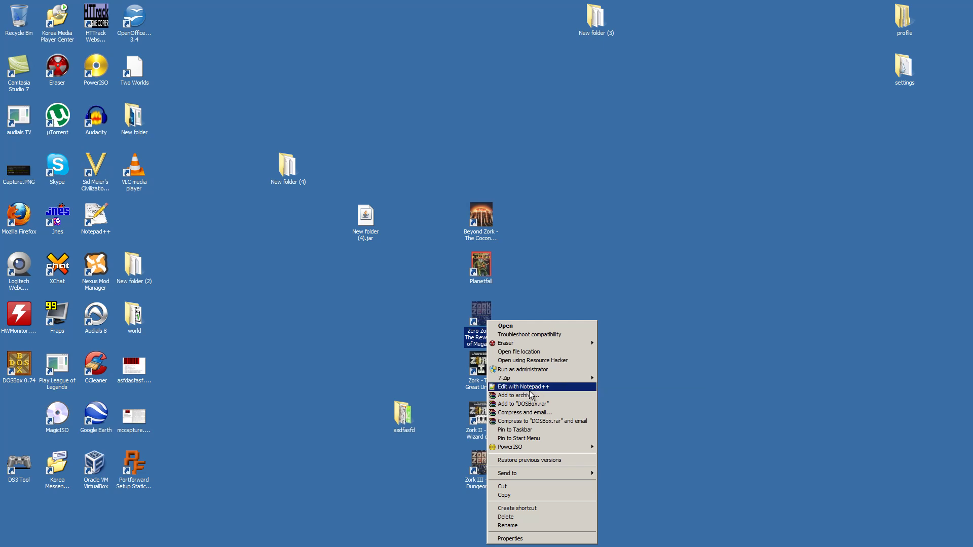
{"action": "left_click", "coordinate": [541, 353]}
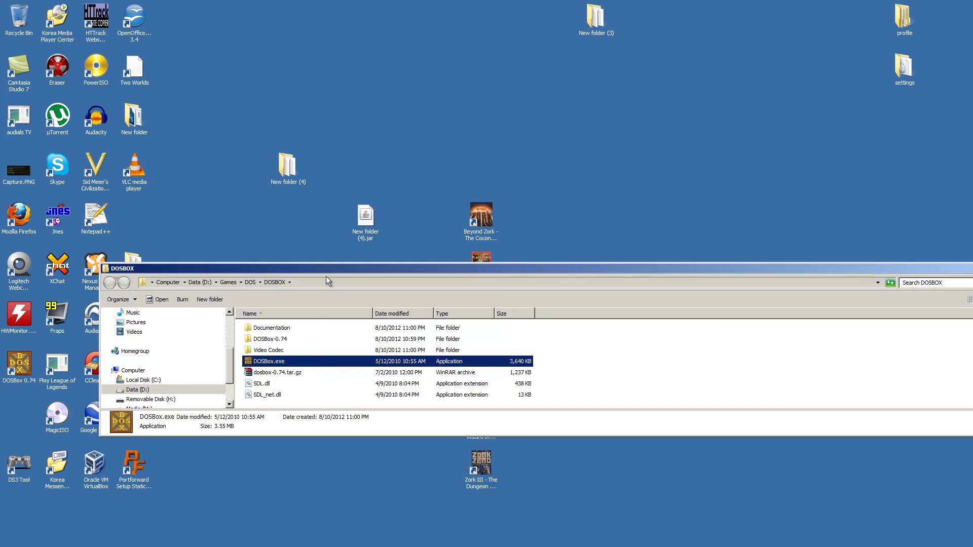
{"action": "left_click_drag", "start_coordinate": [329, 266], "coordinate": [265, 205]}
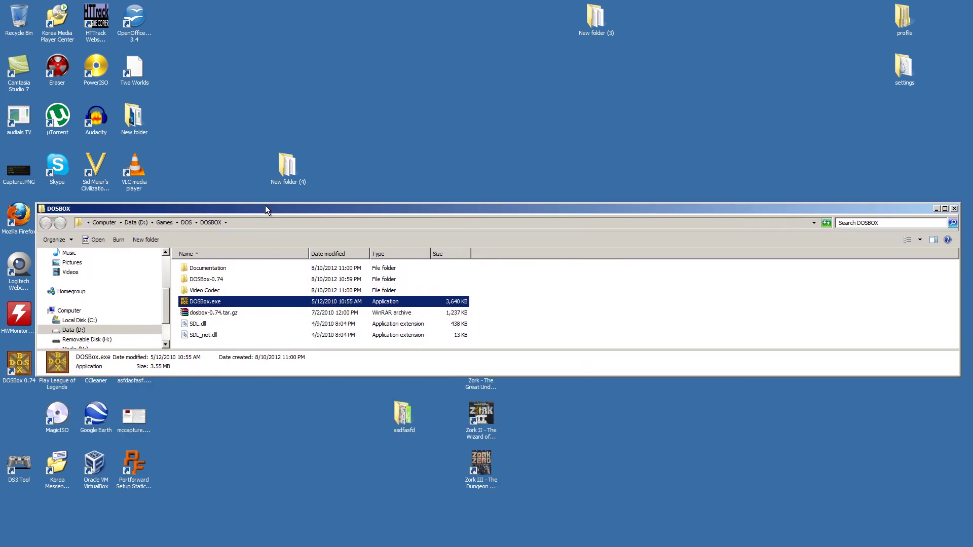
Look through the DOSBox-0.74 subfolder, return to the DOSBOX folder and move the window up out of the way
{"action": "double_click", "coordinate": [223, 280]}
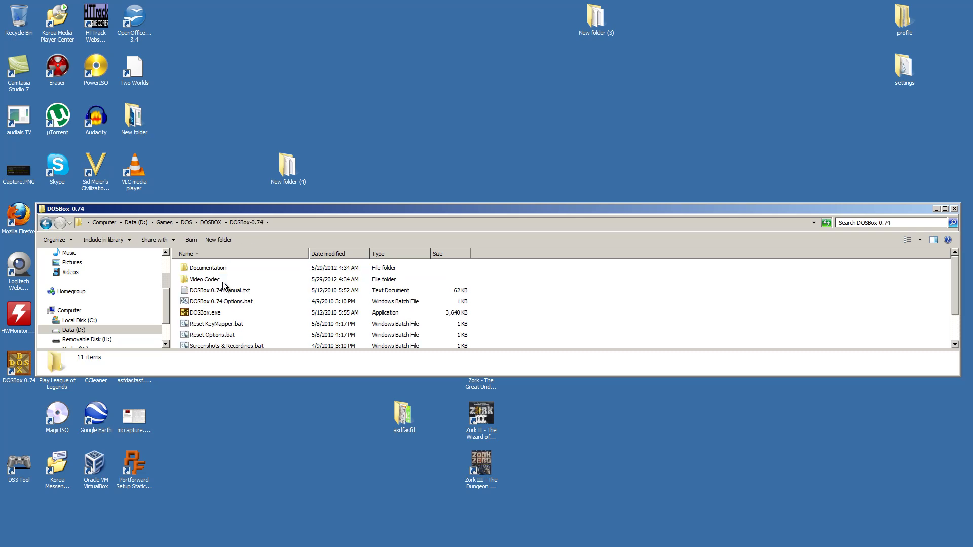
{"action": "scroll", "coordinate": [223, 284], "scroll_direction": "down", "scroll_amount": 1}
{"action": "scroll", "coordinate": [224, 286], "scroll_direction": "up", "scroll_amount": 1}
{"action": "key", "text": "BackSpace"}
{"action": "left_click_drag", "start_coordinate": [253, 209], "coordinate": [243, 3]}
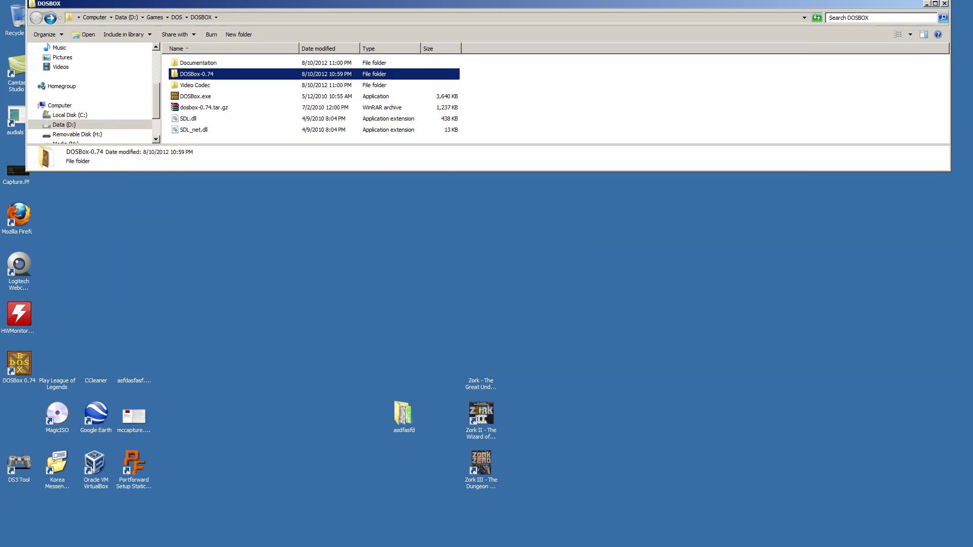
Check the Local Disk (C:) and Media (M:) drives, and open the D:\Games\DOS folder
{"action": "left_click", "coordinate": [42, 197]}
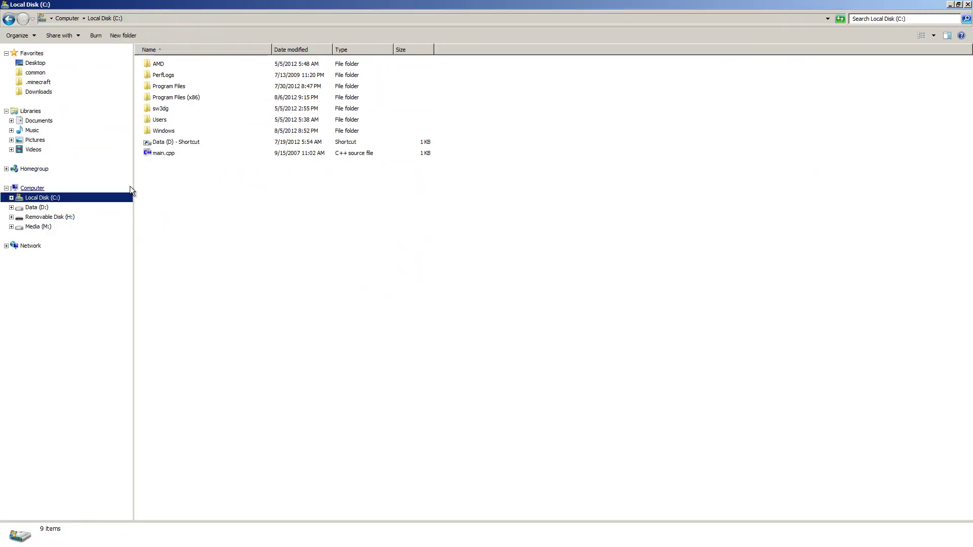
{"action": "left_click", "coordinate": [56, 228]}
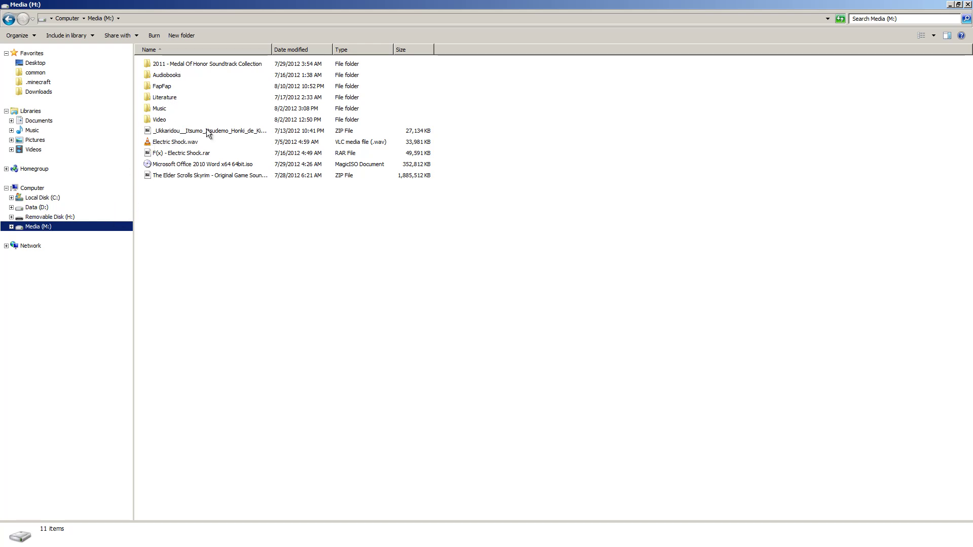
{"action": "left_click", "coordinate": [73, 201]}
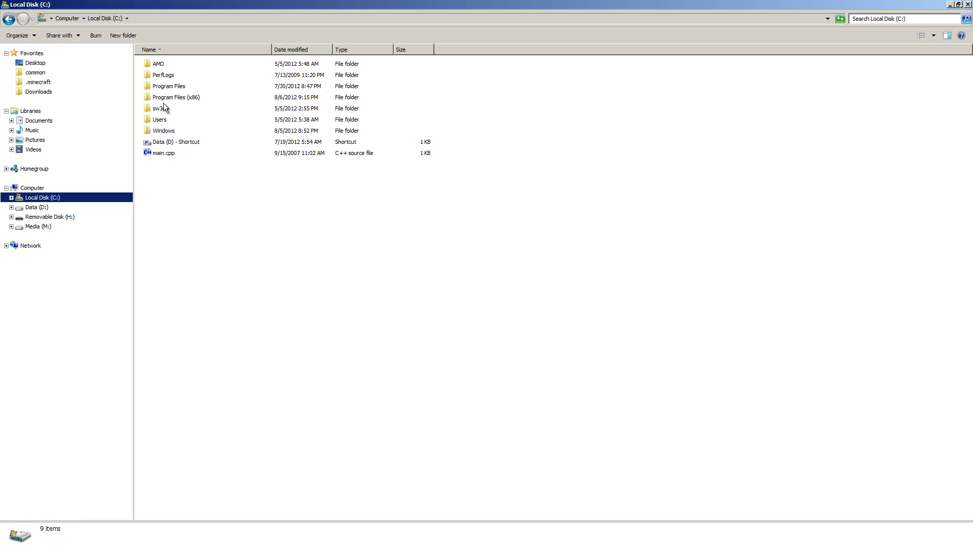
{"action": "left_click", "coordinate": [36, 207]}
{"action": "double_click", "coordinate": [164, 119]}
{"action": "double_click", "coordinate": [183, 86]}
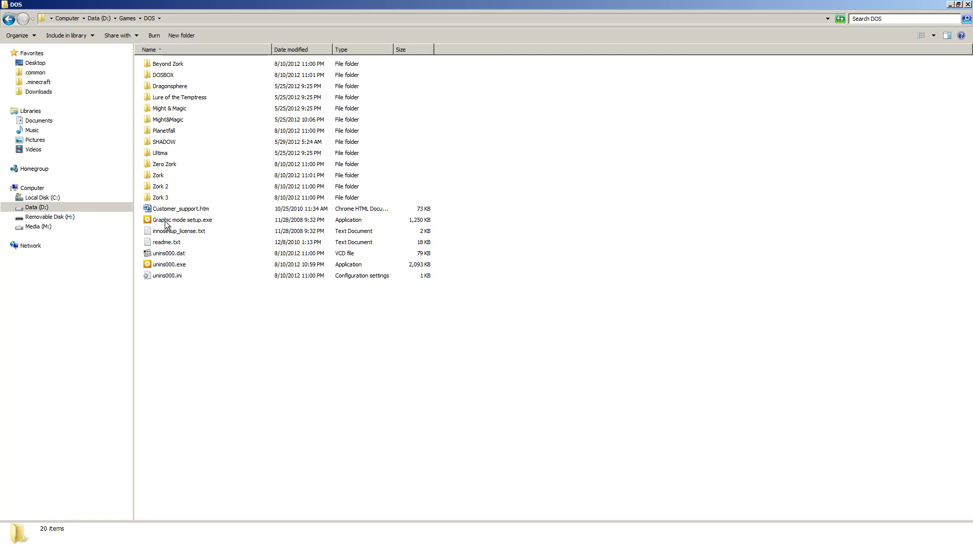
Open Graphic mode setup.exe in the DOS folder, choose OpenGL as the graphic mode and launch from the setup window
{"action": "left_click", "coordinate": [278, 225]}
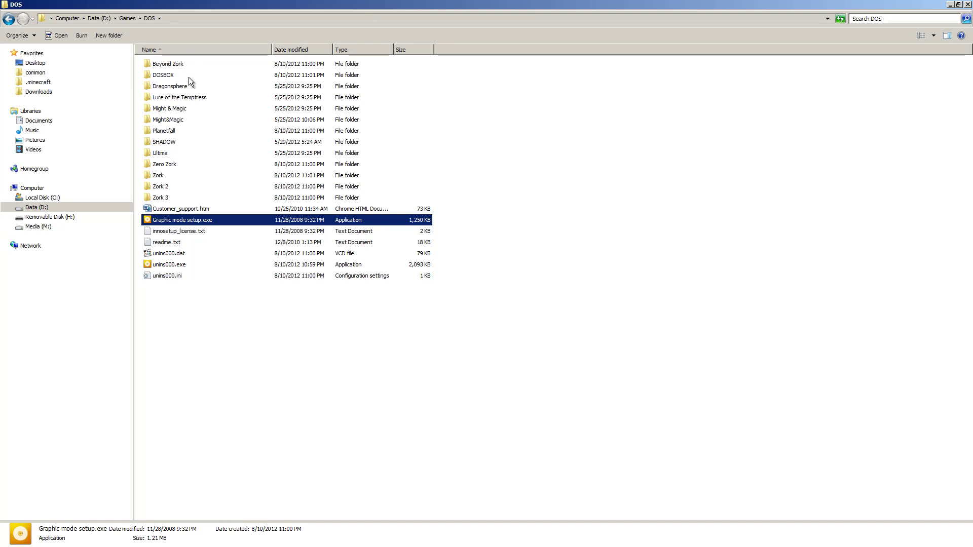
{"action": "double_click", "coordinate": [191, 220]}
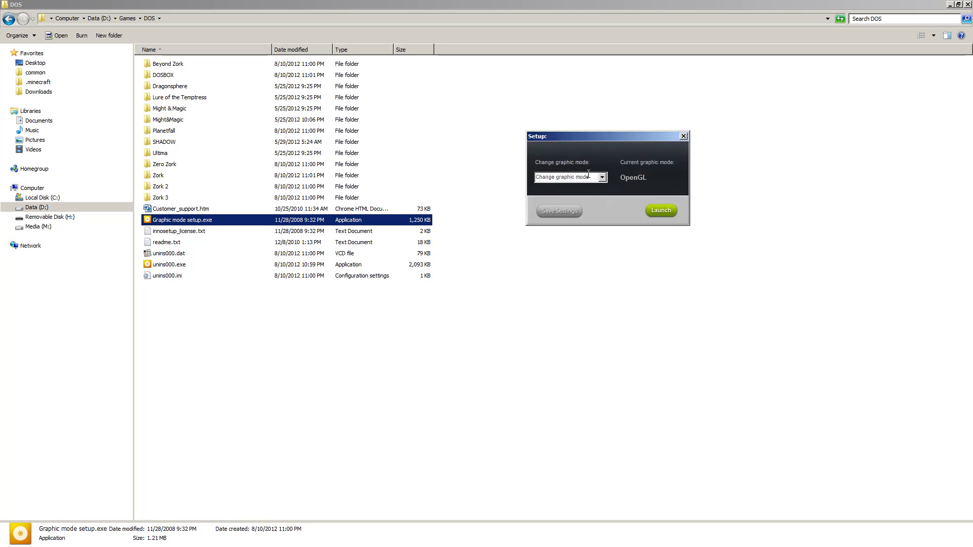
{"action": "left_click", "coordinate": [603, 178]}
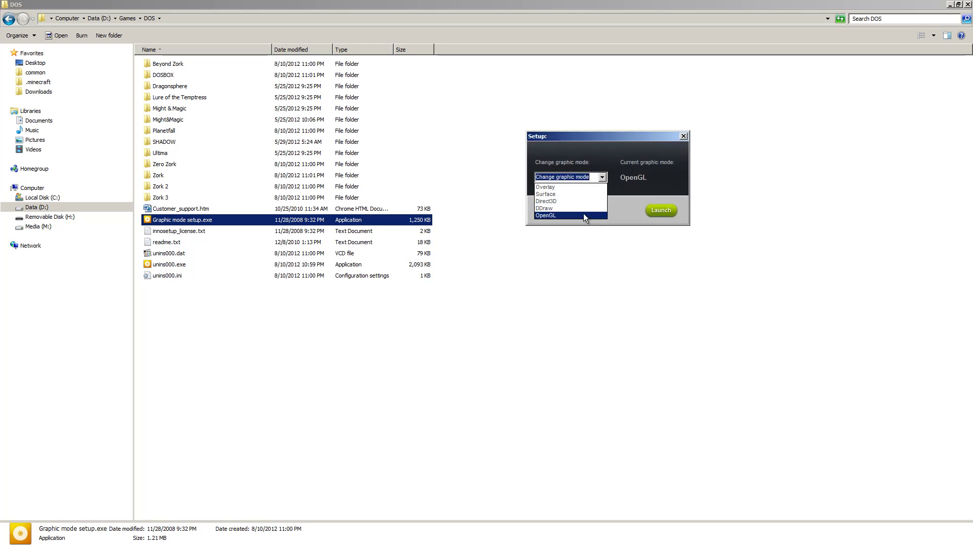
{"action": "left_click", "coordinate": [583, 215]}
{"action": "left_click", "coordinate": [603, 178]}
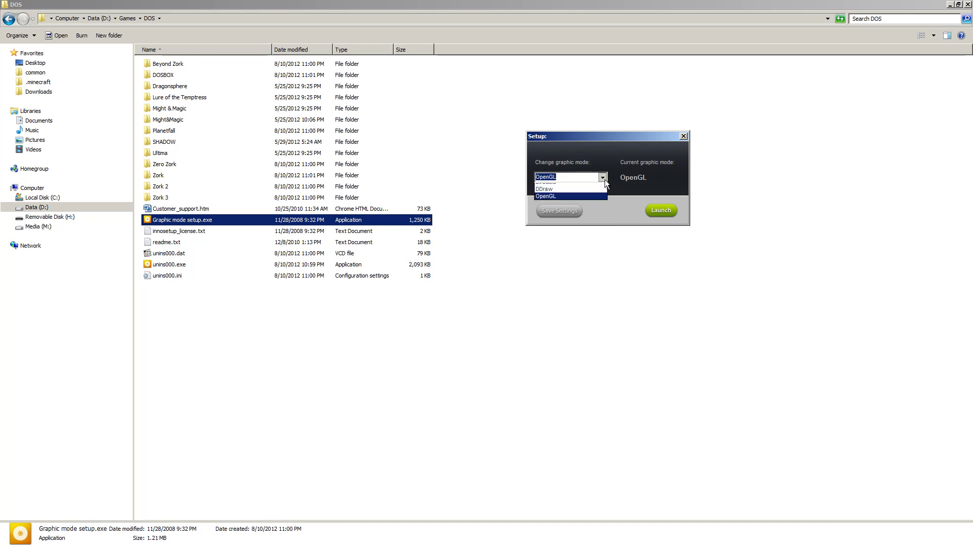
{"action": "left_click", "coordinate": [605, 180]}
{"action": "left_click", "coordinate": [668, 211]}
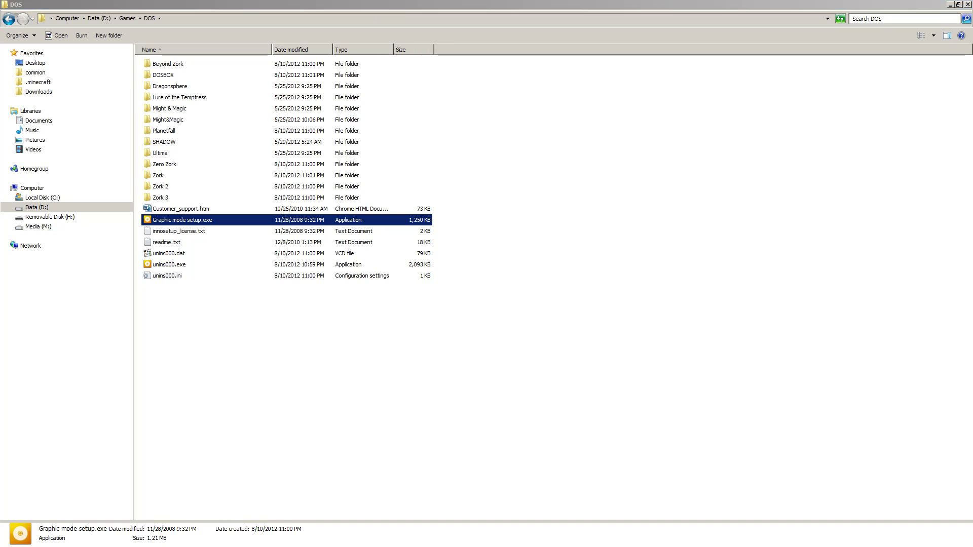
Run Graphic mode setup.exe in the DOS folder as administrator and clear the file selection
{"action": "right_click", "coordinate": [197, 218]}
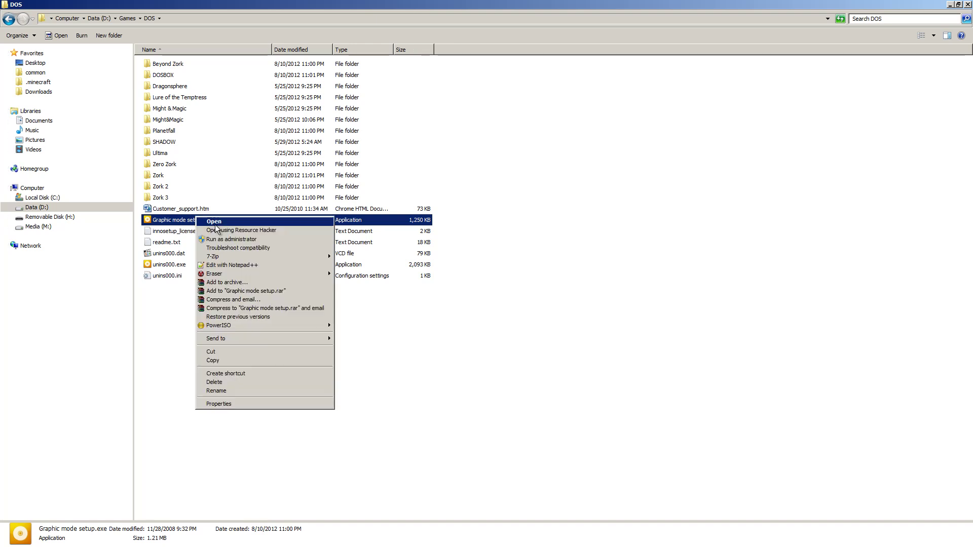
{"action": "left_click", "coordinate": [269, 238]}
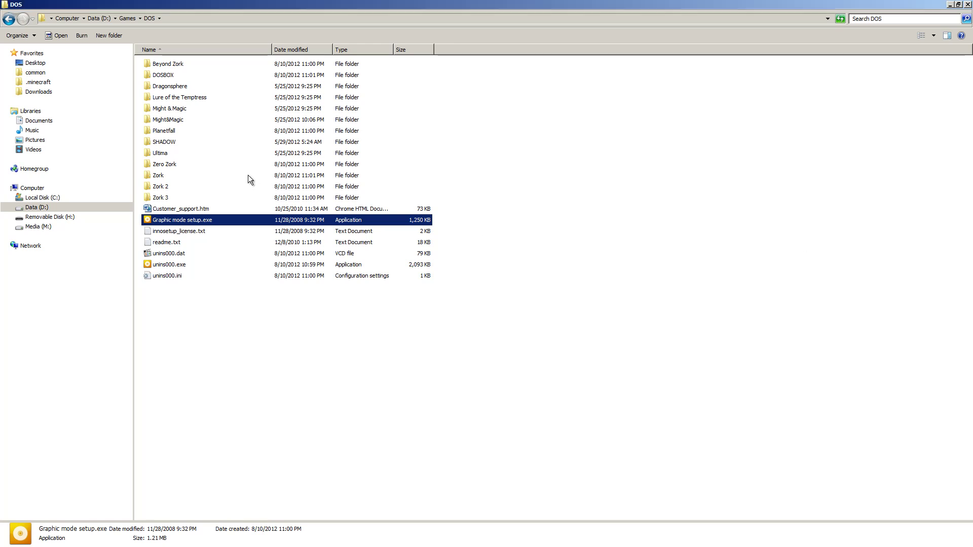
{"action": "left_click", "coordinate": [487, 291]}
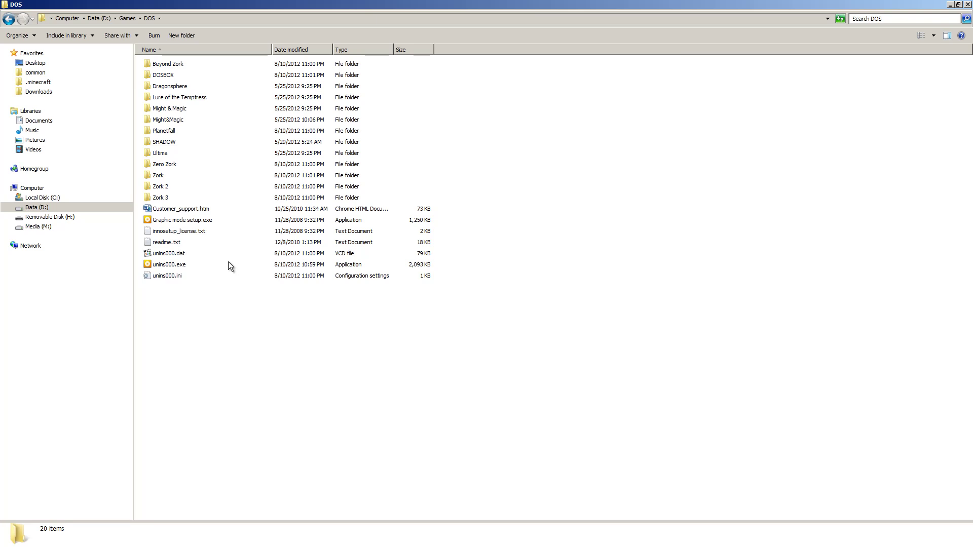
Look into the Beyond Zork folder, go back up to Games and reopen the DOS folder
{"action": "double_click", "coordinate": [169, 64]}
{"action": "key", "text": "BackSpace"}
{"action": "key", "text": "BackSpace"}
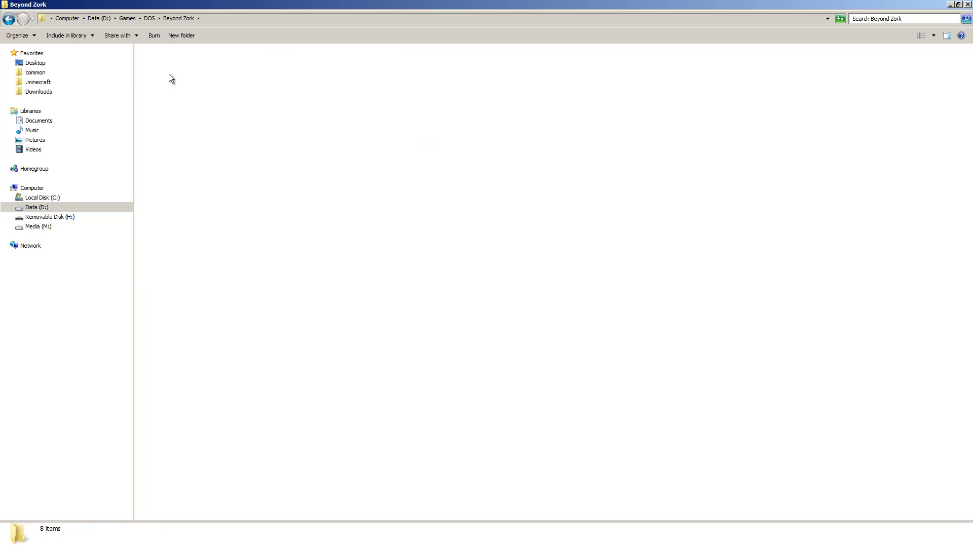
{"action": "left_click_drag", "start_coordinate": [244, 5], "coordinate": [223, 1]}
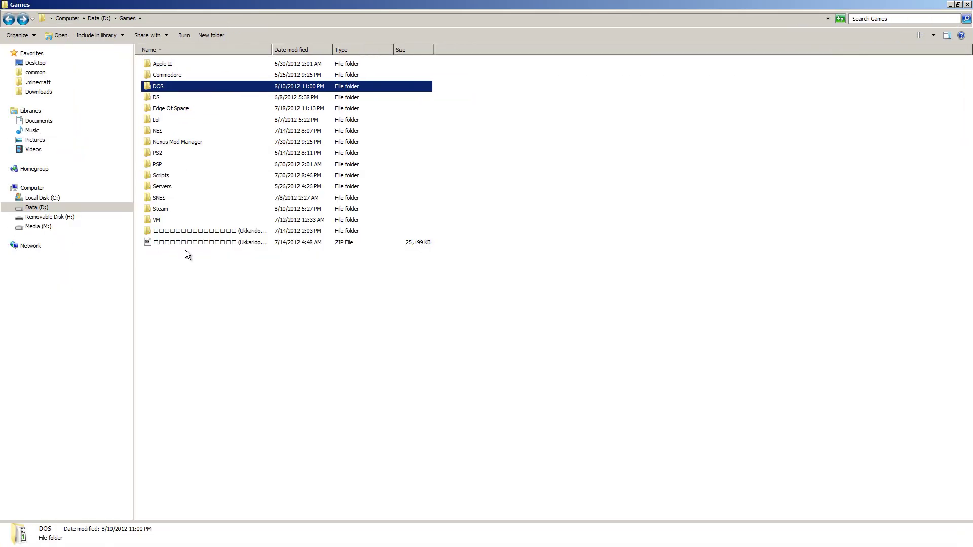
{"action": "double_click", "coordinate": [163, 86]}
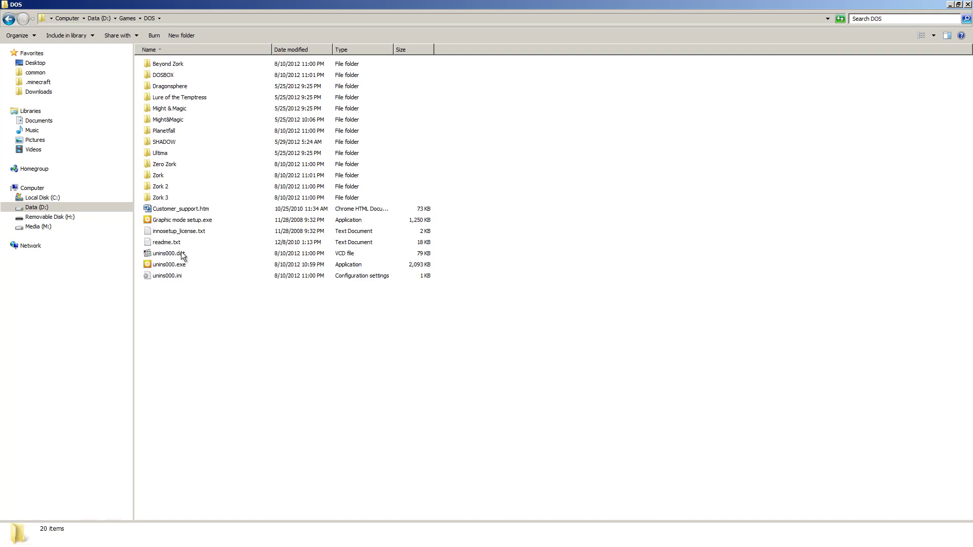
Open the Ultima 4 folder inside the Ultima folder
{"action": "left_click", "coordinate": [194, 211]}
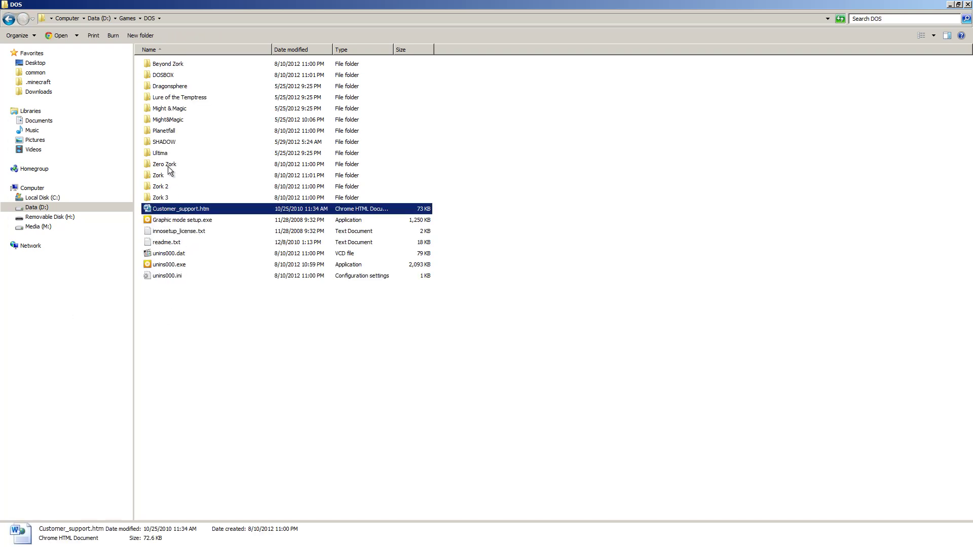
{"action": "left_click", "coordinate": [163, 150]}
{"action": "double_click", "coordinate": [163, 152]}
{"action": "double_click", "coordinate": [199, 65]}
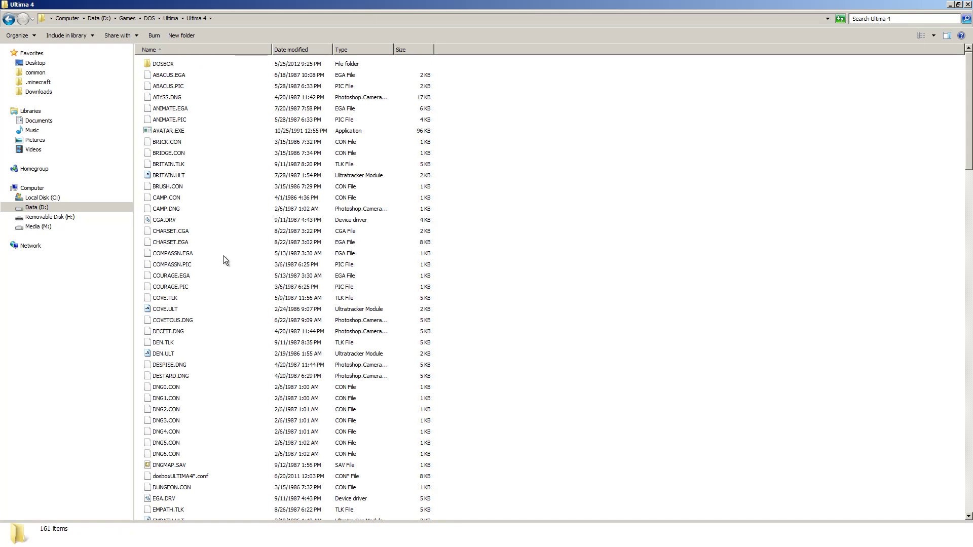
Find Graphic mode setup.exe among the Ultima 4 files and run it as administrator
{"action": "scroll", "coordinate": [210, 256], "scroll_direction": "down", "scroll_amount": 20}
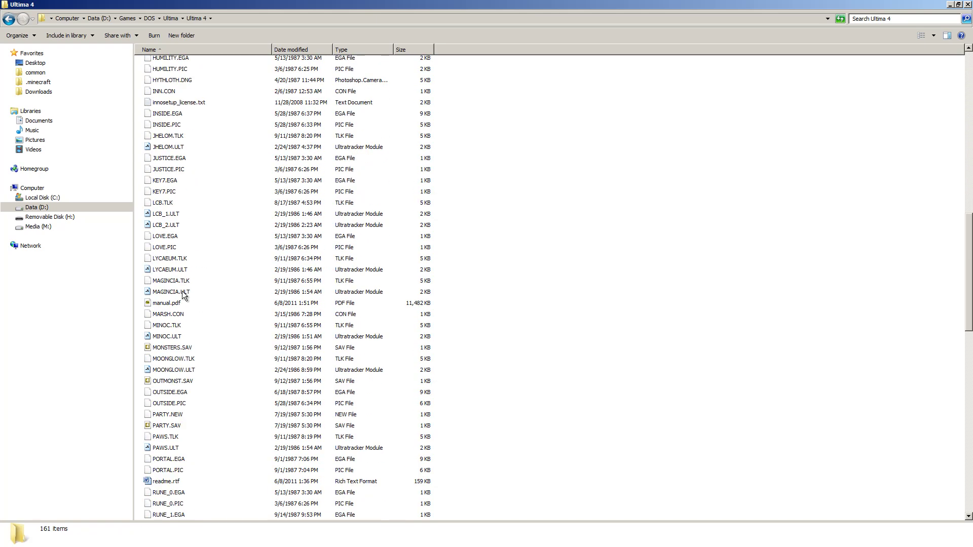
{"action": "scroll", "coordinate": [175, 310], "scroll_direction": "down", "scroll_amount": 12}
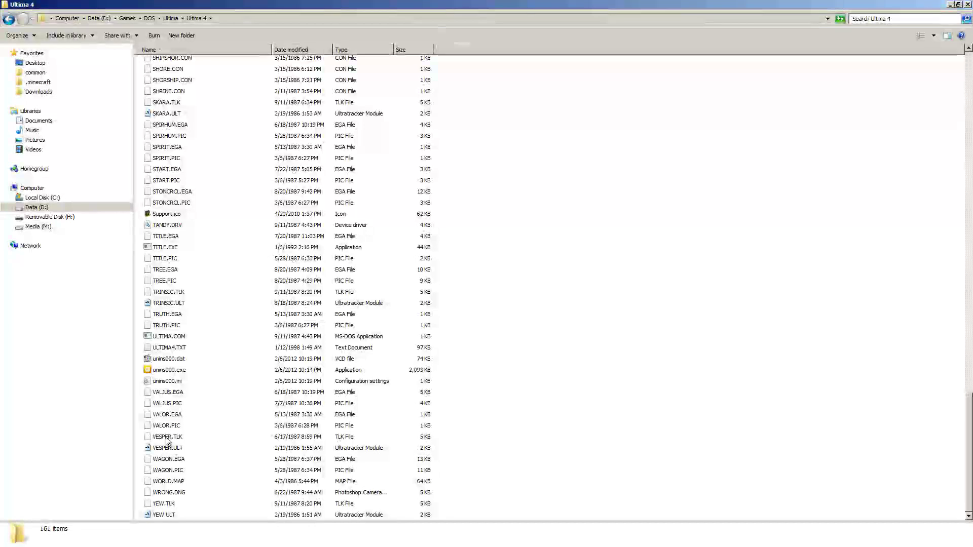
{"action": "scroll", "coordinate": [171, 394], "scroll_direction": "up", "scroll_amount": 12}
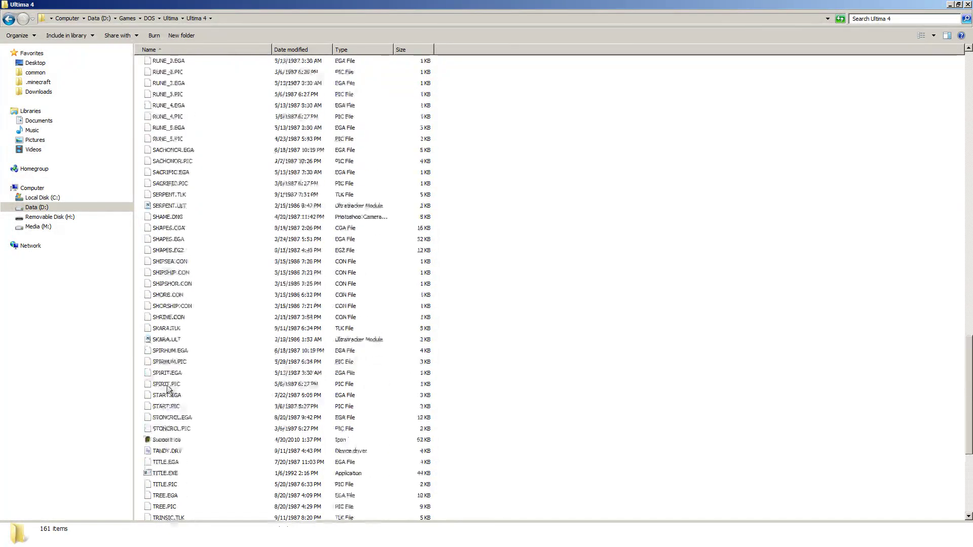
{"action": "scroll", "coordinate": [169, 357], "scroll_direction": "up", "scroll_amount": 15}
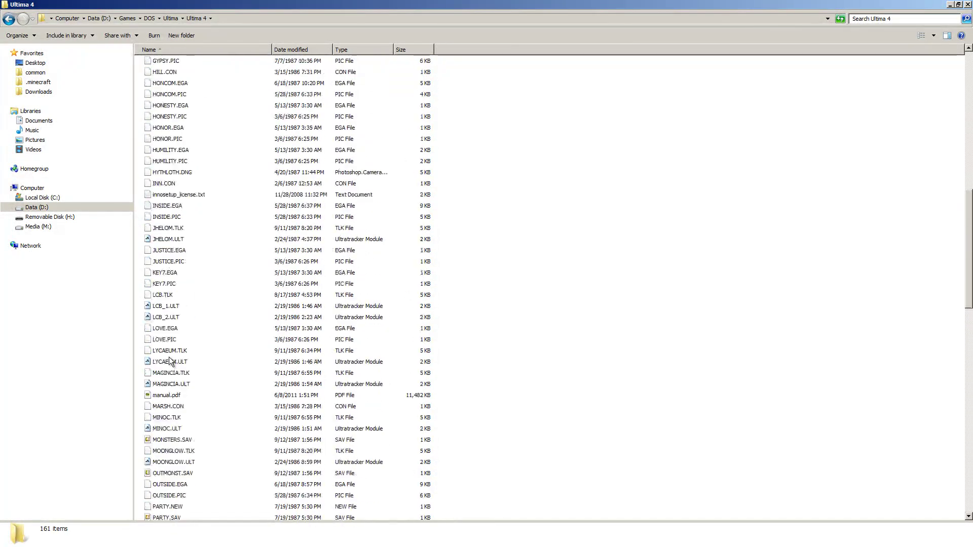
{"action": "left_click", "coordinate": [206, 128]}
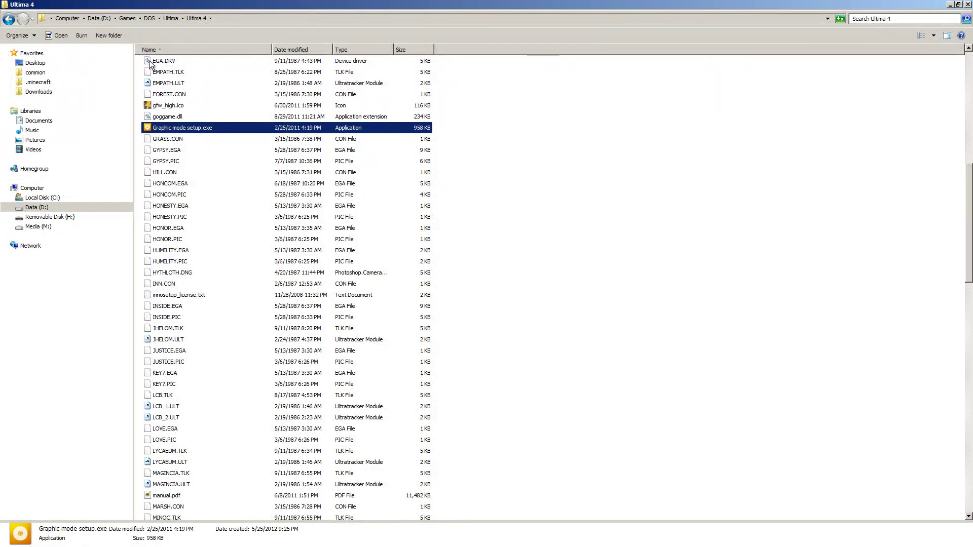
{"action": "right_click", "coordinate": [184, 127]}
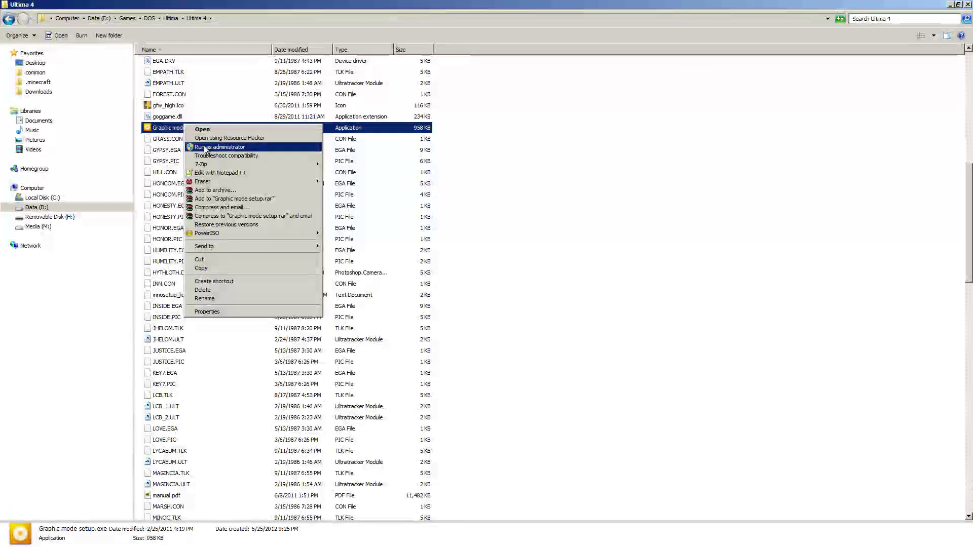
{"action": "left_click", "coordinate": [215, 142]}
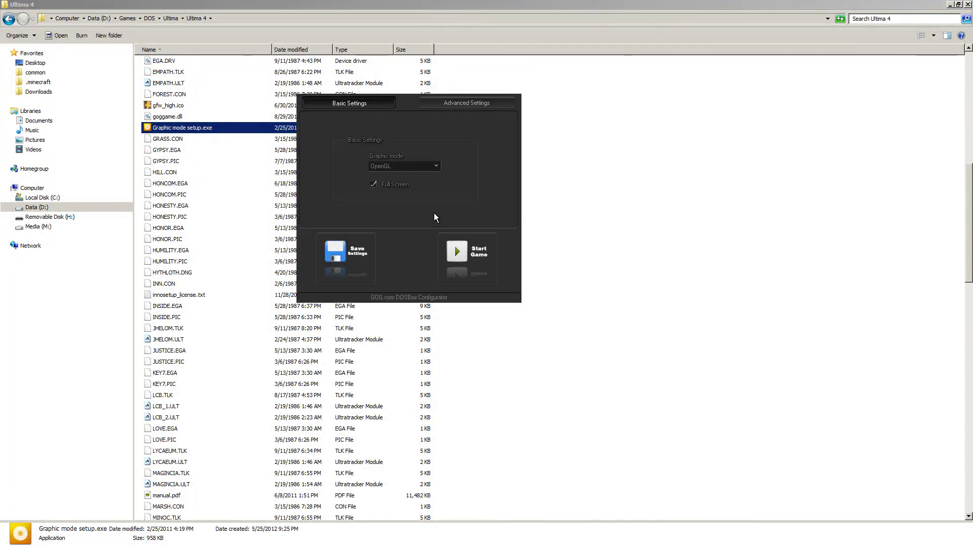
Try Direct3D as the graphic mode and none as the scaling engine, and close the DOSBox configurator without saving
{"action": "left_click", "coordinate": [430, 165]}
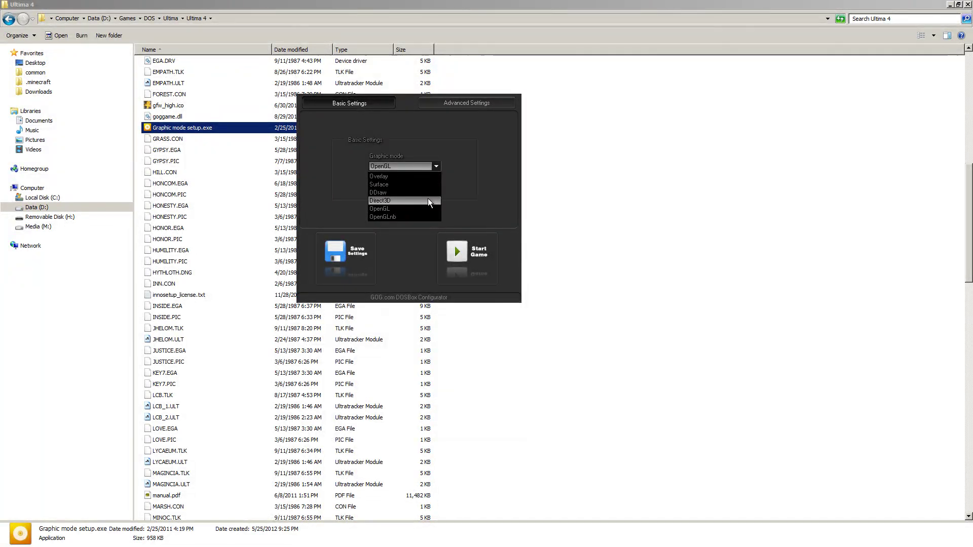
{"action": "left_click", "coordinate": [428, 199]}
{"action": "left_click", "coordinate": [488, 105]}
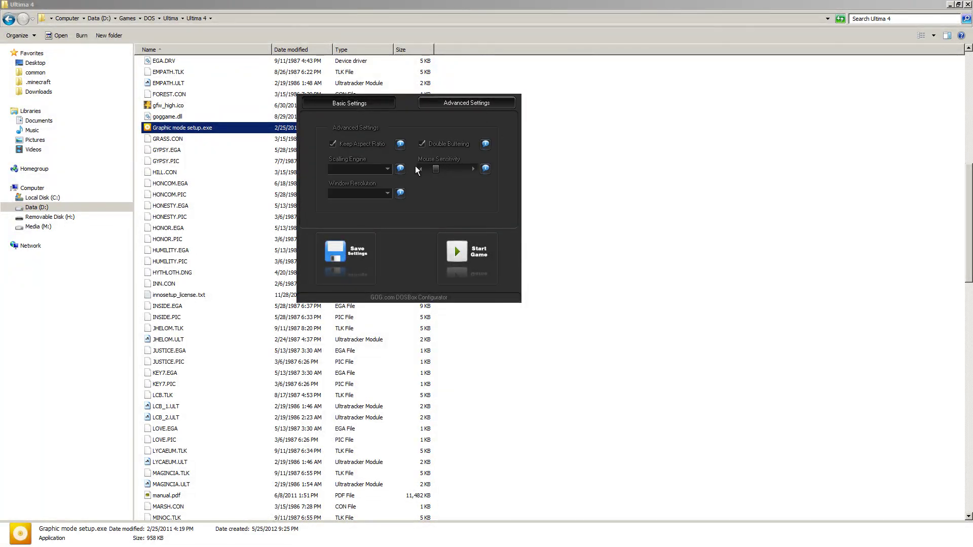
{"action": "left_click", "coordinate": [387, 173]}
{"action": "left_click", "coordinate": [378, 178]}
{"action": "left_click", "coordinate": [378, 193]}
{"action": "left_click", "coordinate": [379, 194]}
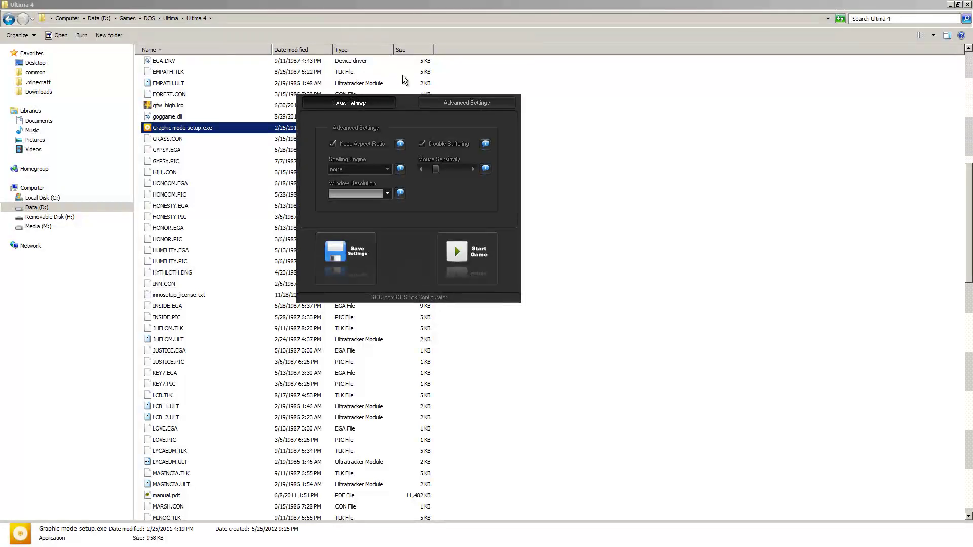
{"action": "left_click", "coordinate": [518, 81]}
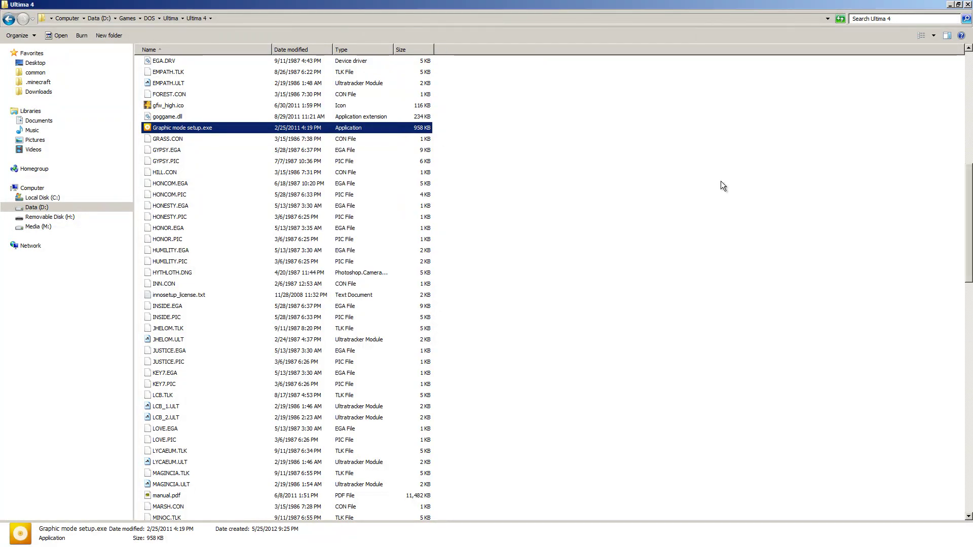